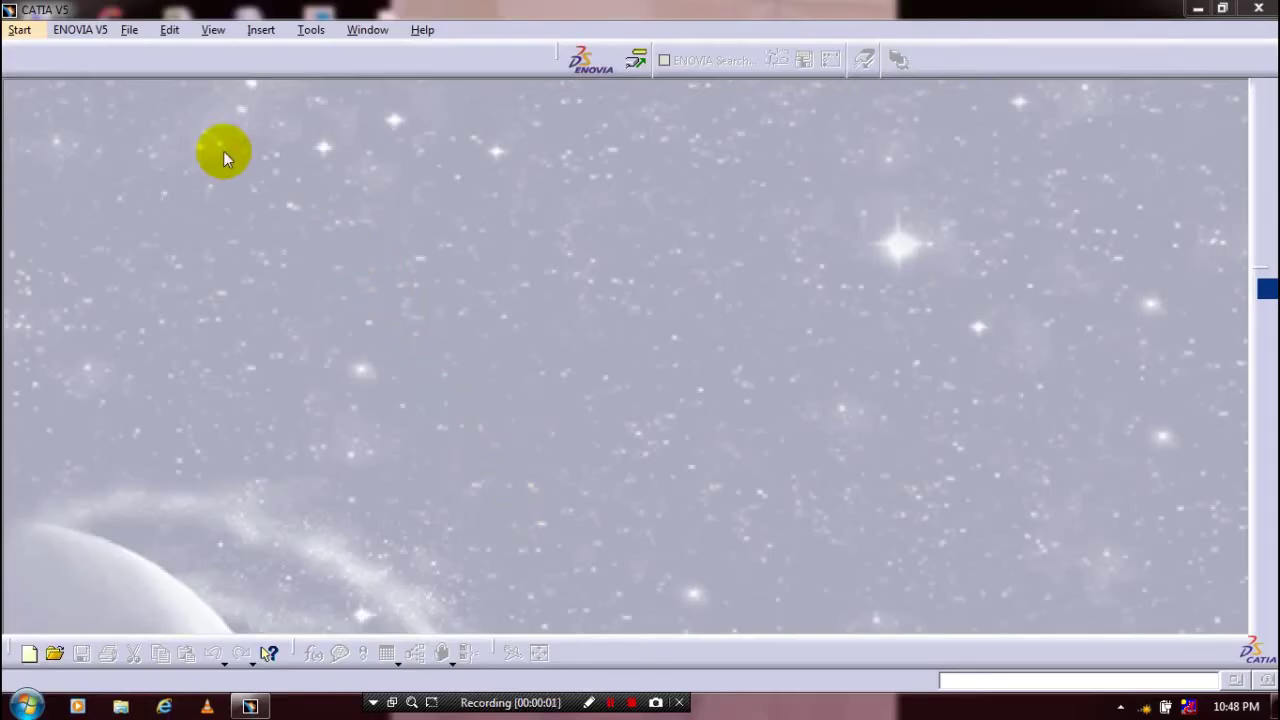
- Open the Start menu's workbench list to reach Wireframe and Surface Design
left_click(32, 36)
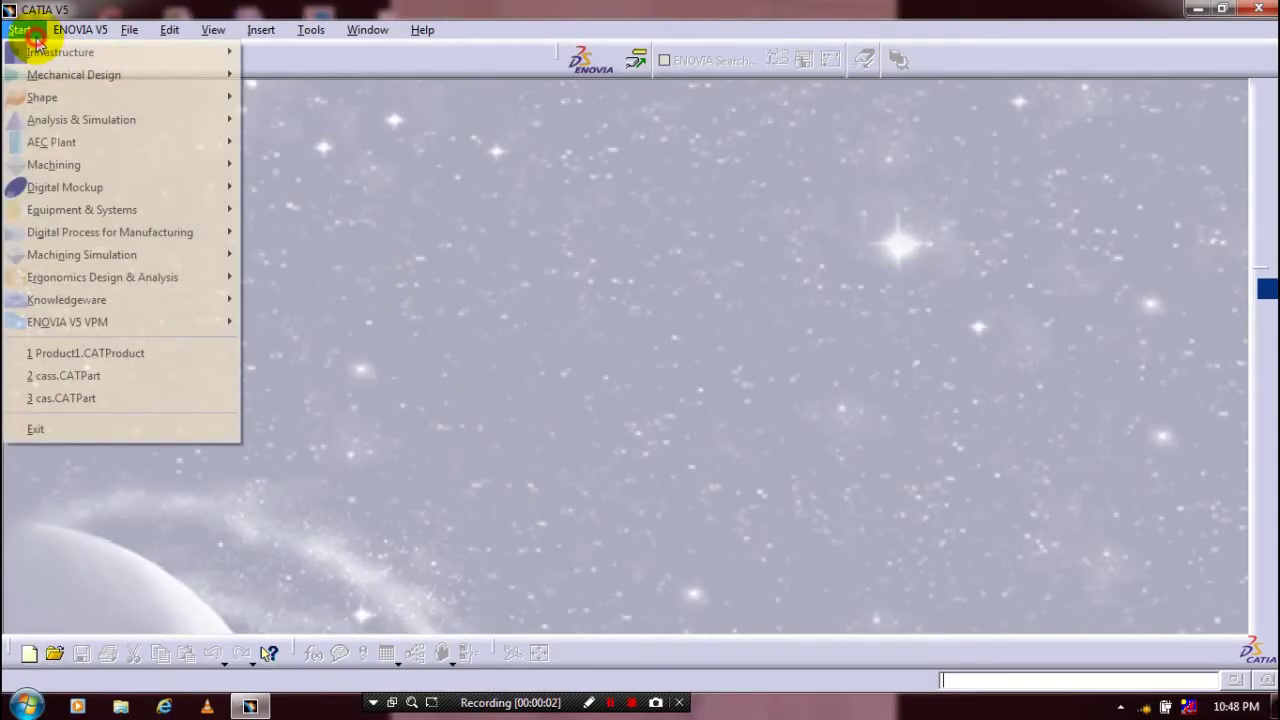
mouse_move(74, 75)
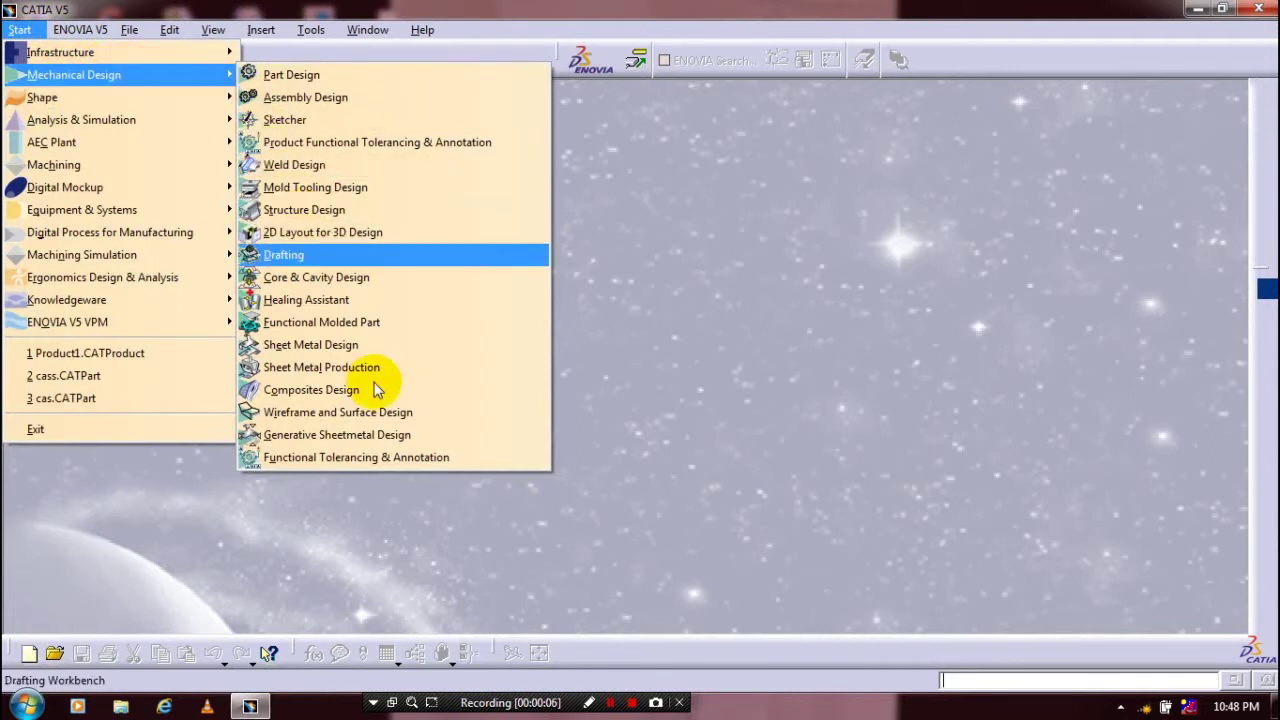
- Create a new Wireframe and Surface Design part and open a sketch on the yz plane
left_click(441, 414)
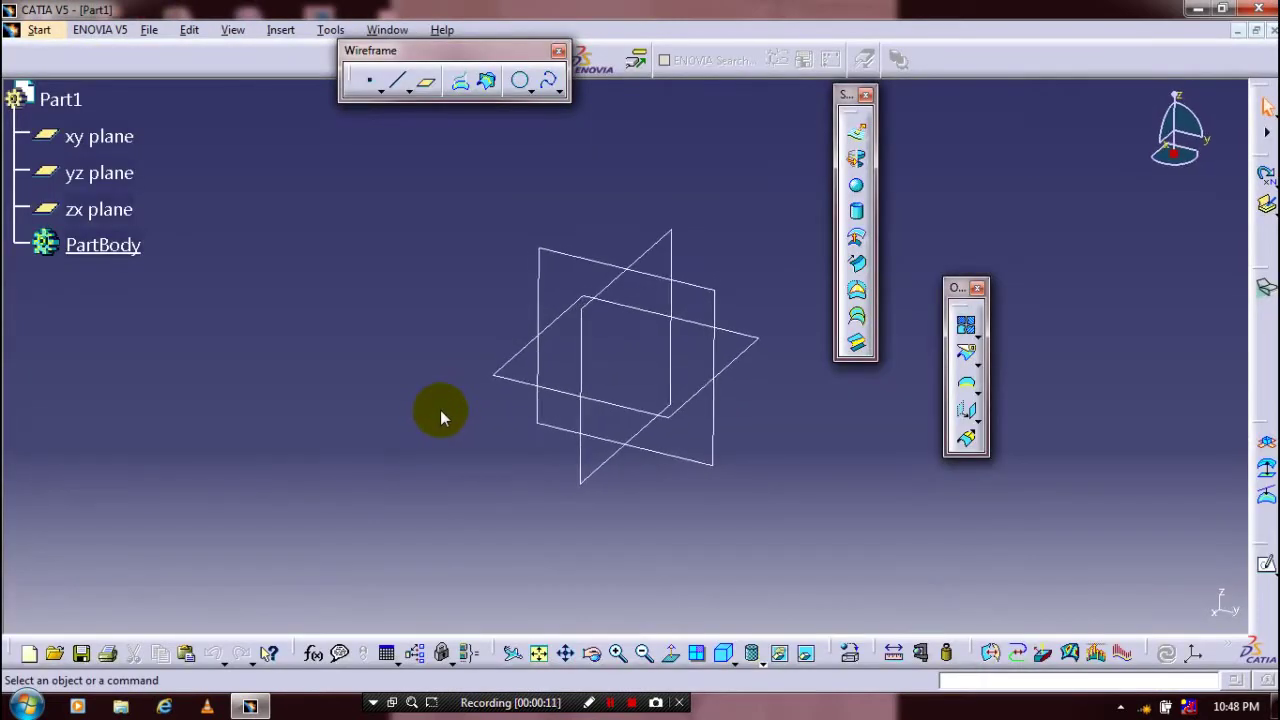
left_click(709, 291)
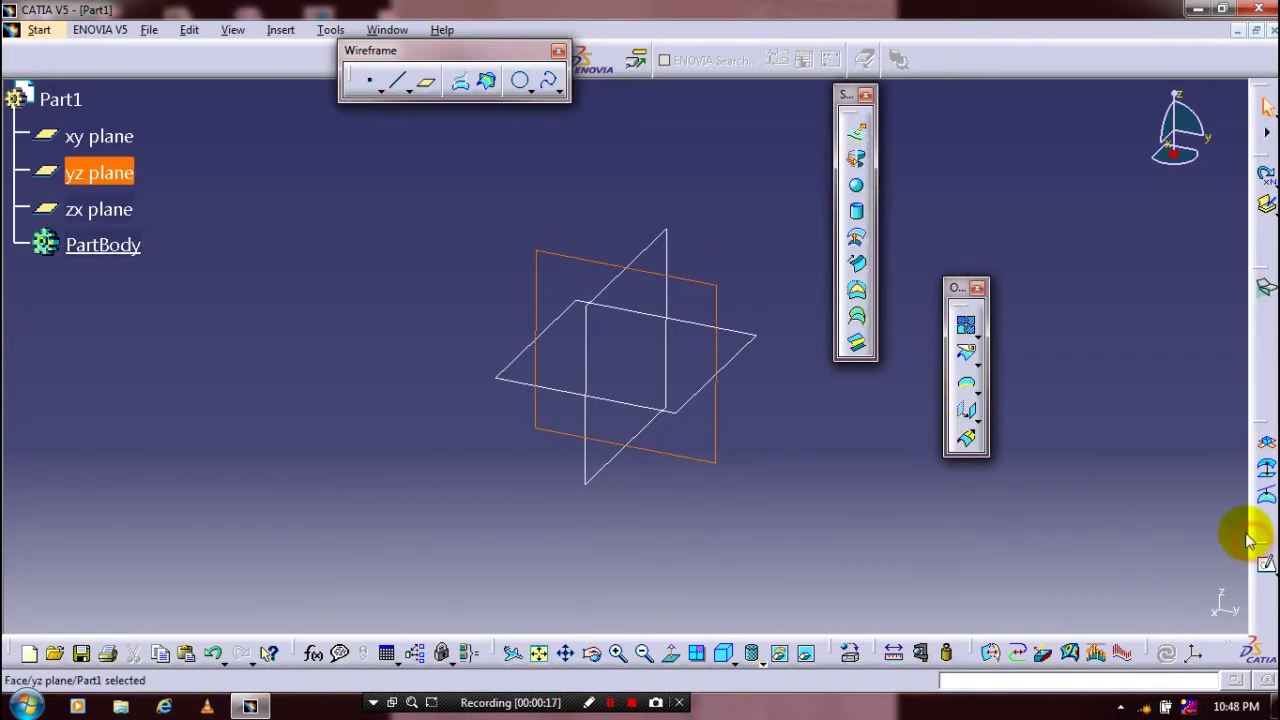
left_click(1265, 563)
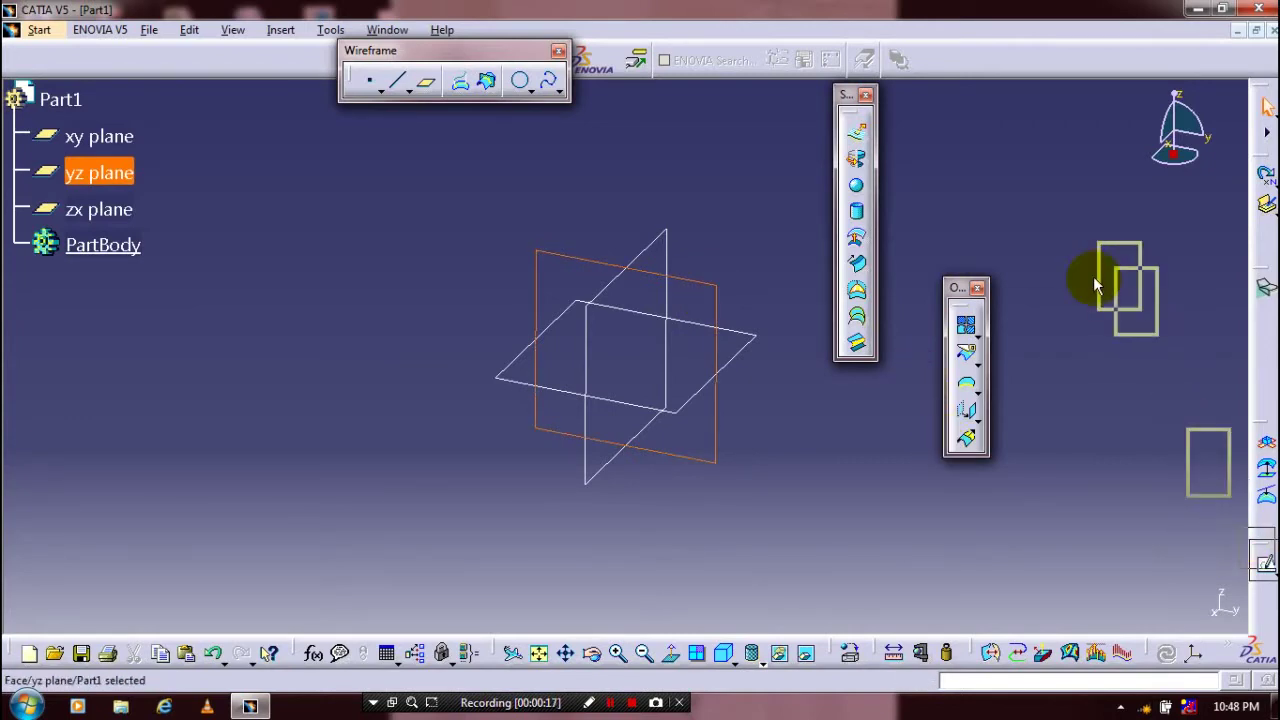
left_click_drag(1093, 276, 1093, 276)
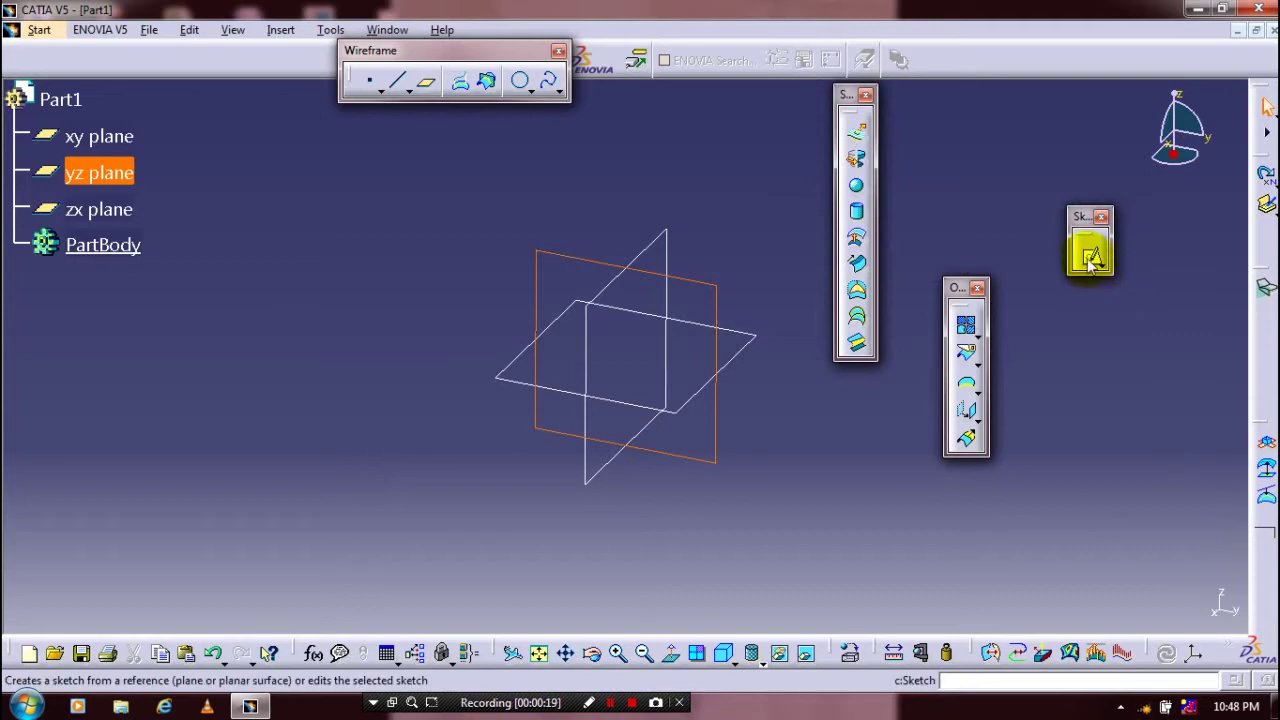
left_click(1091, 258)
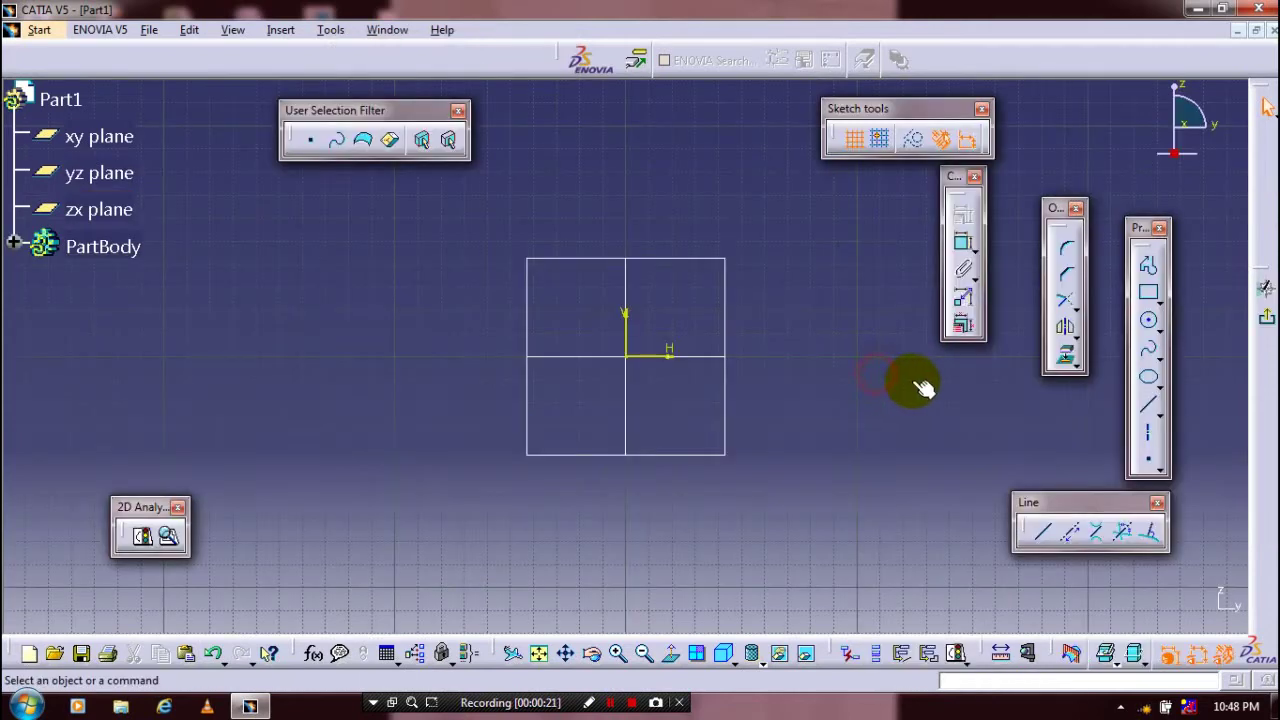
- Draw a vertical construction axis passing through the origin
left_click(1146, 432)
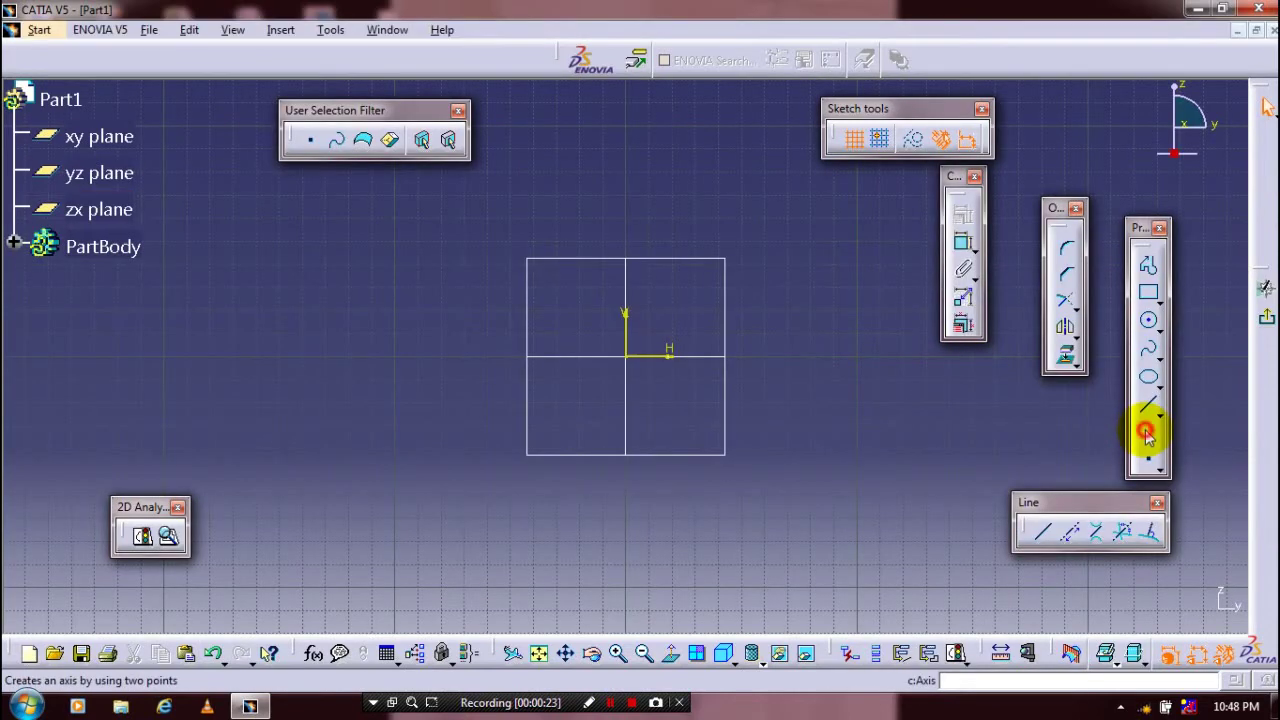
left_click(622, 166)
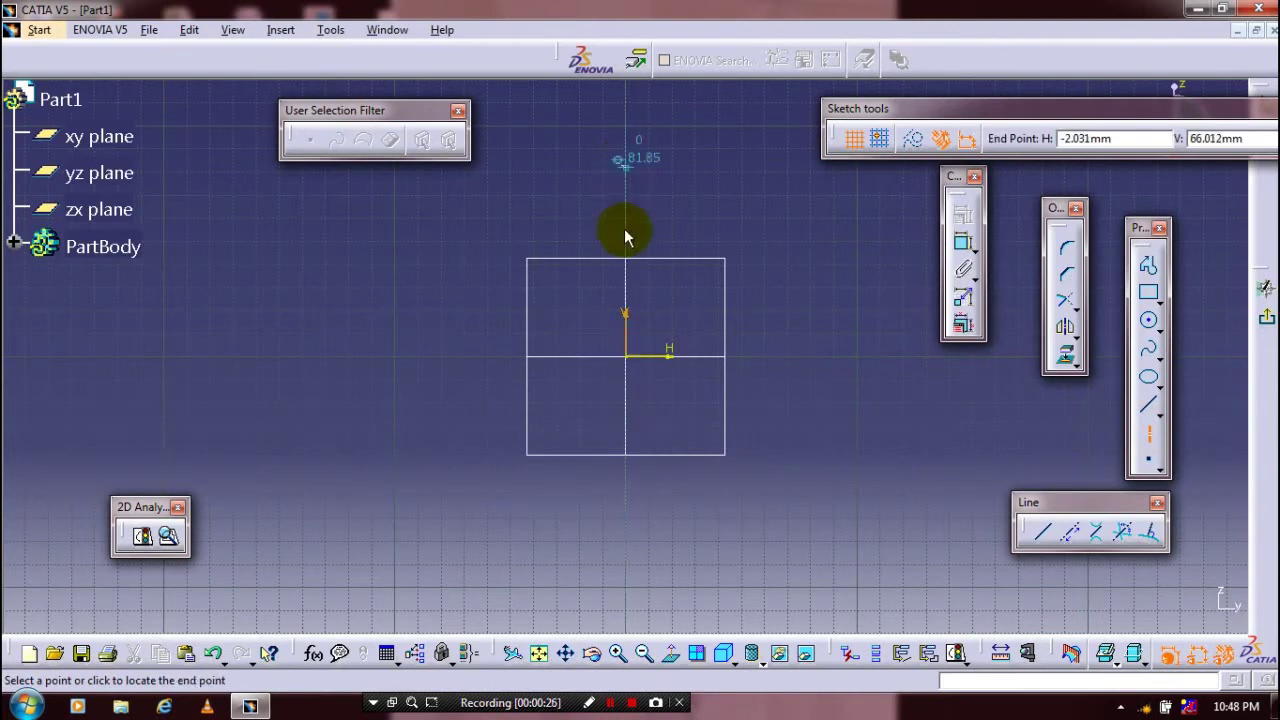
left_click(619, 494)
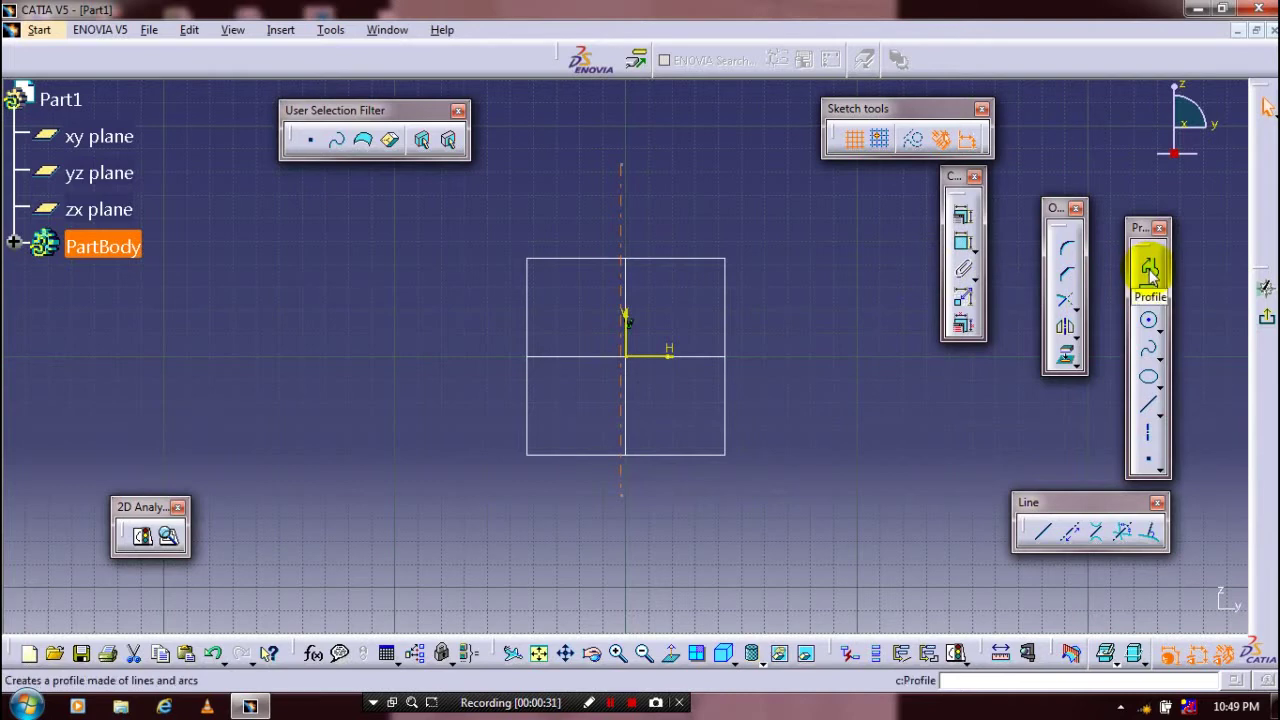
- Draw a four-point spline curving downward to the right of the axis
left_click(1150, 350)
left_click(685, 205)
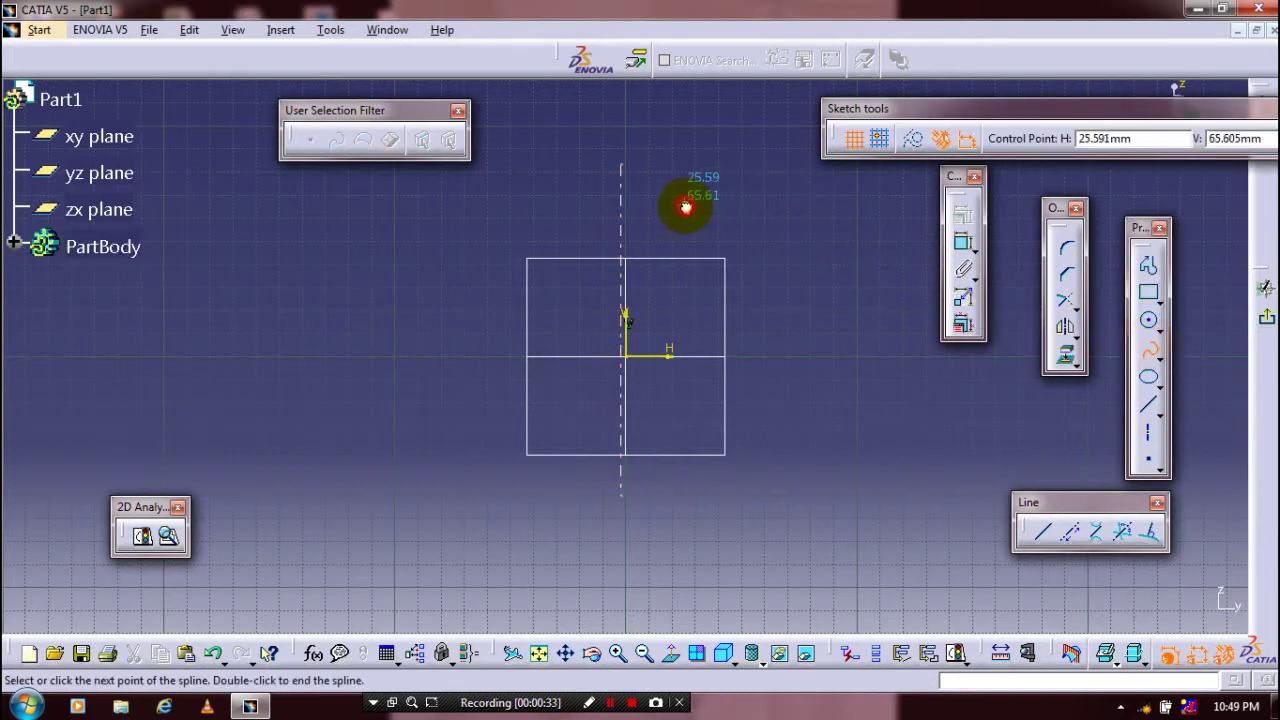
left_click(712, 285)
left_click(712, 362)
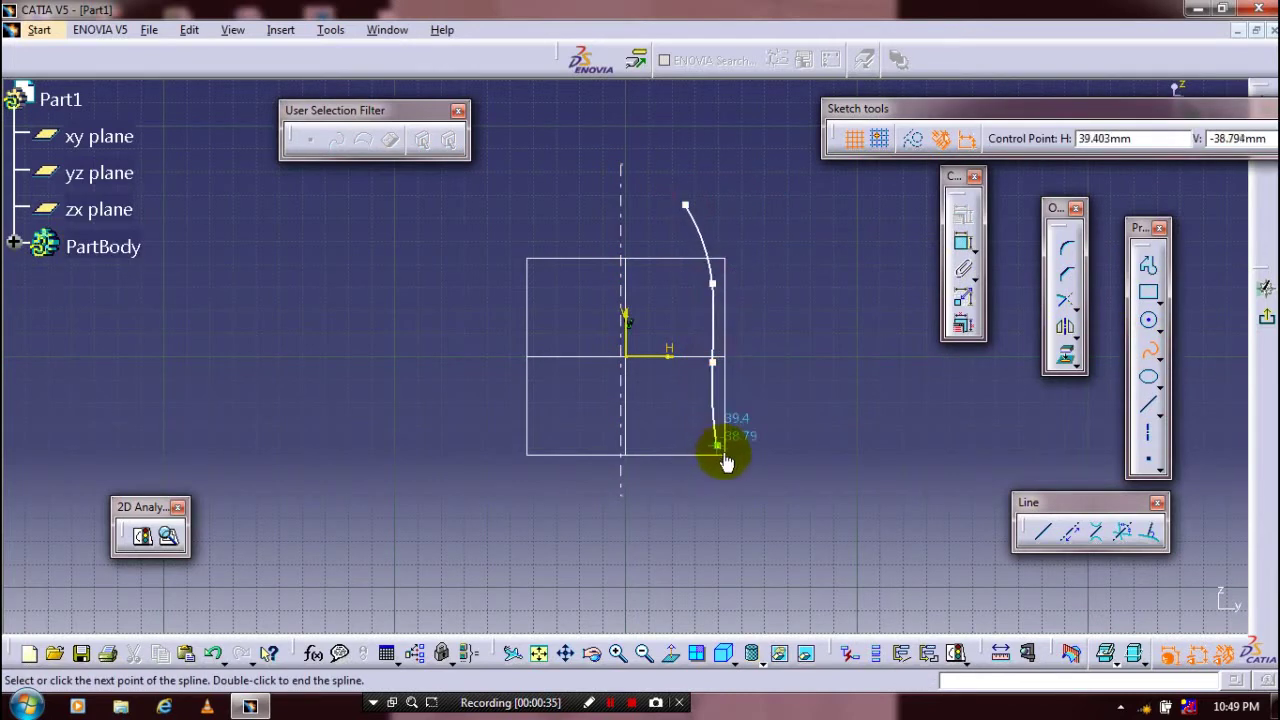
left_click(738, 455)
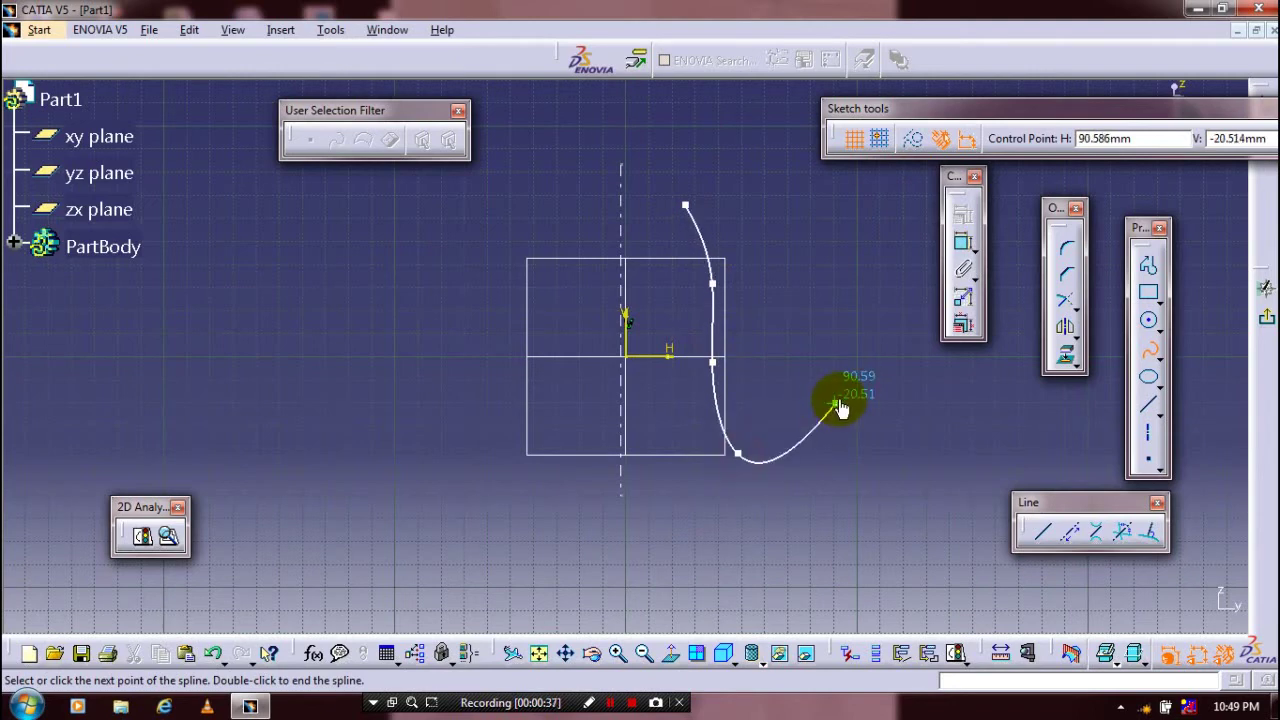
key("Escape")
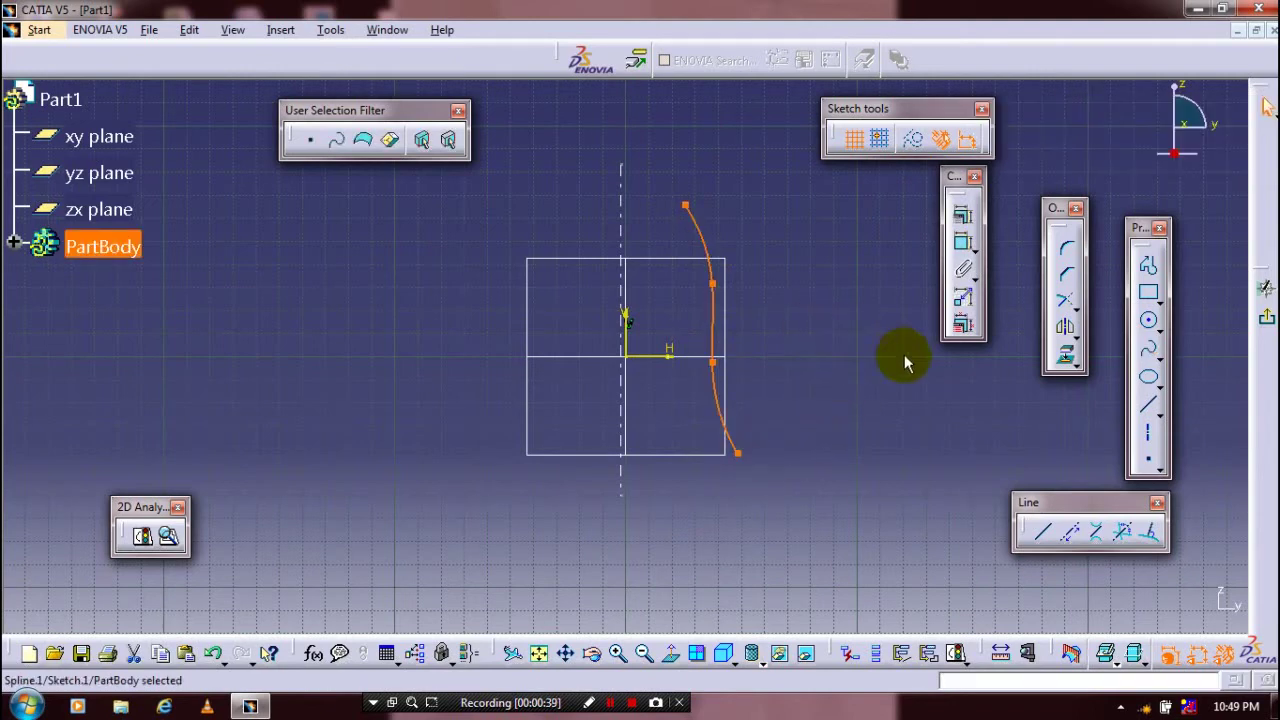
- Revolve Sketch.1 180 degrees about its sketch axis into a half-turn surface
left_click(1265, 318)
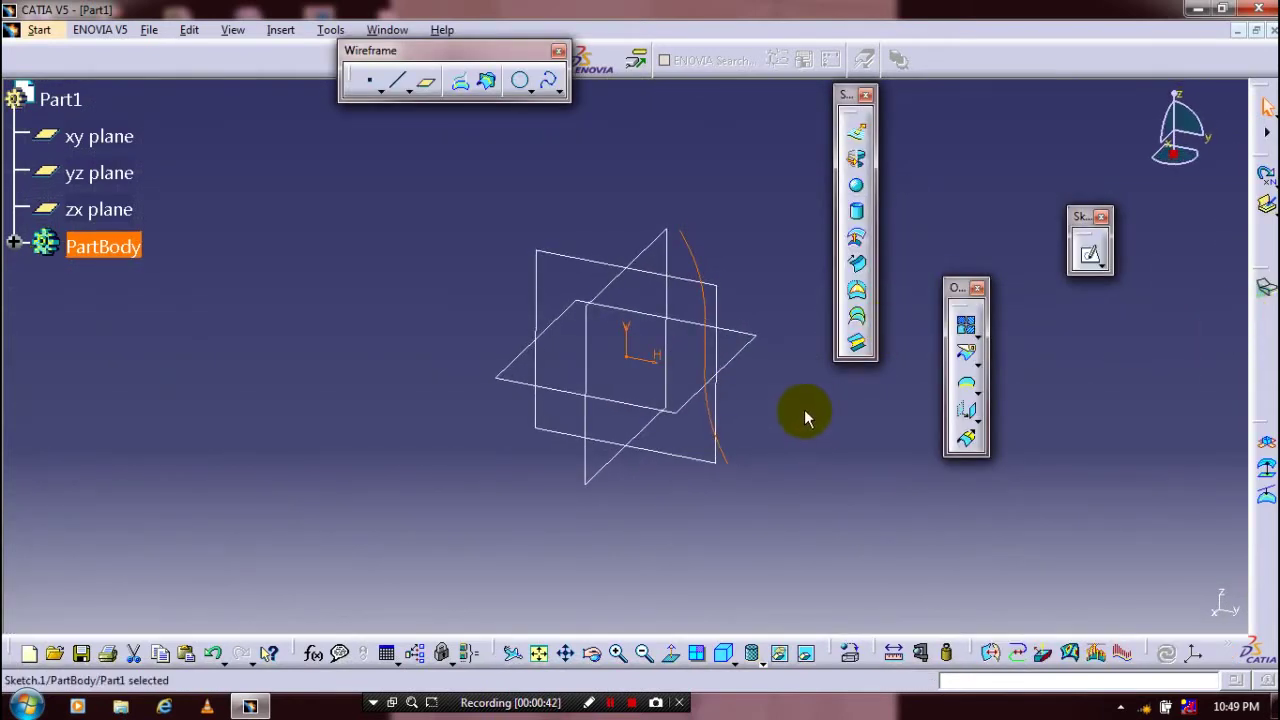
left_click(856, 160)
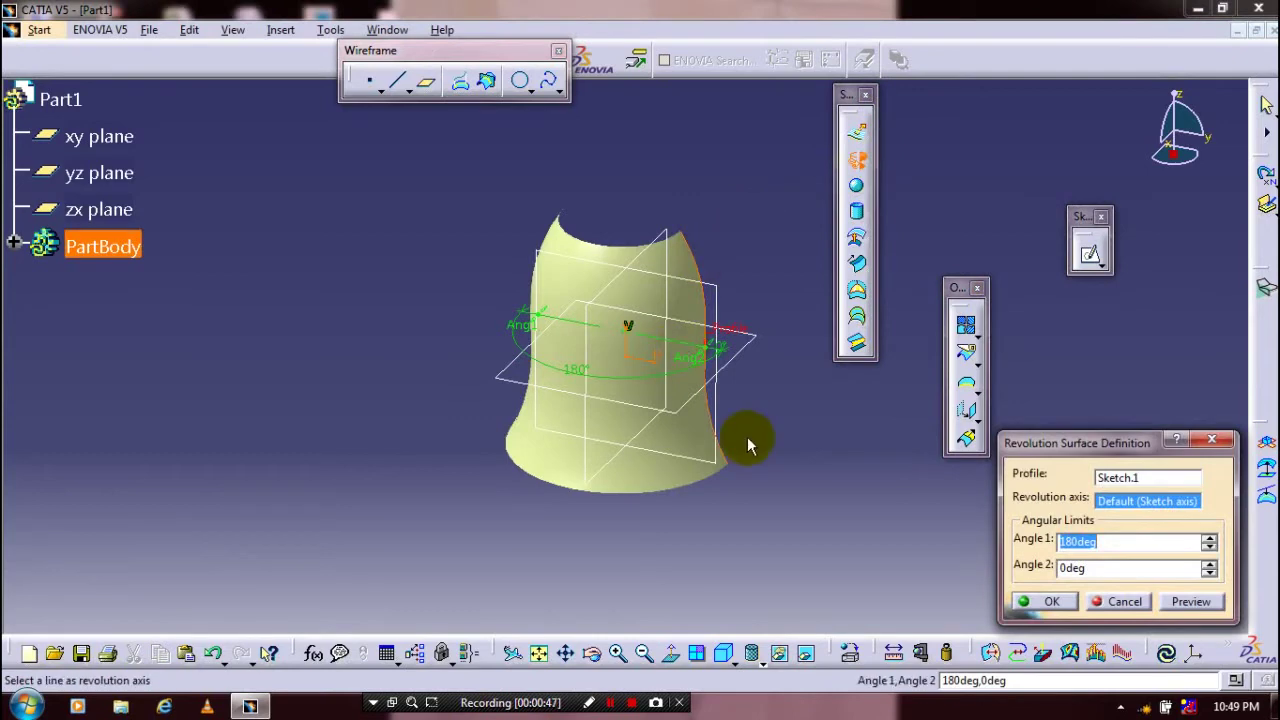
mouse_move(748, 445)
middle_mouse_down()
mouse_move(740, 434)
mouse_move(686, 466)
middle_mouse_up()
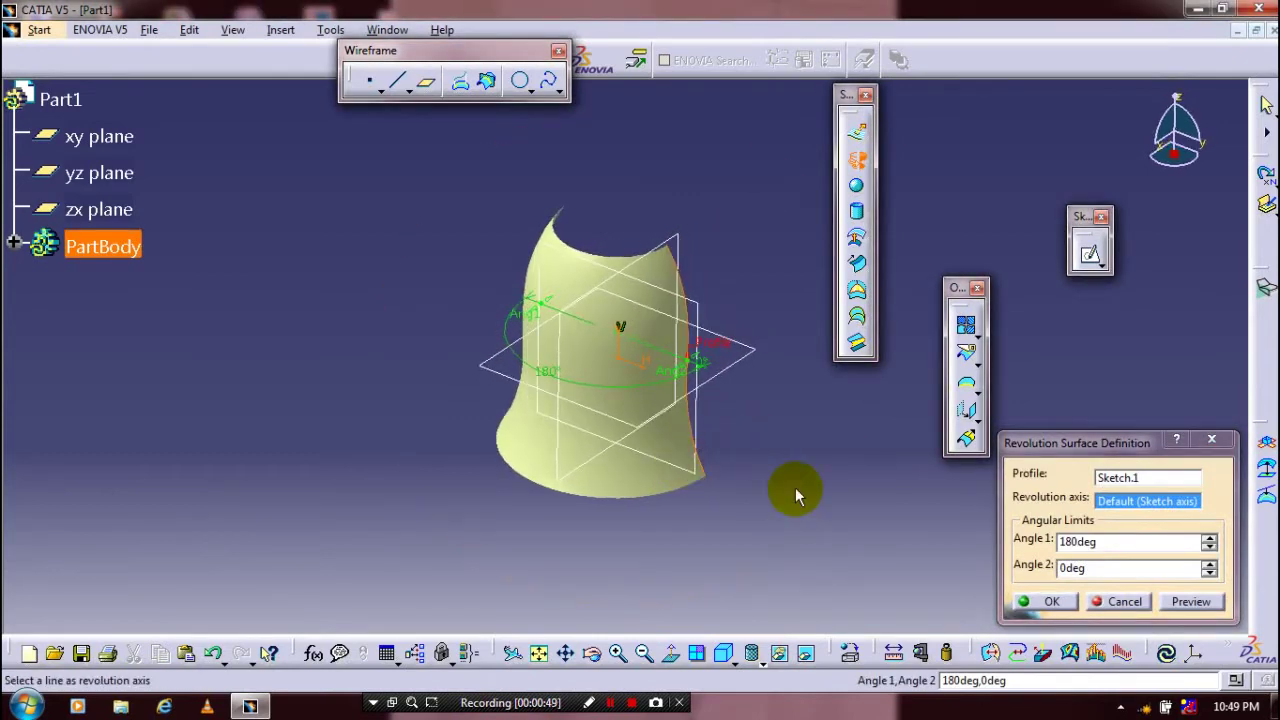
left_click(1024, 601)
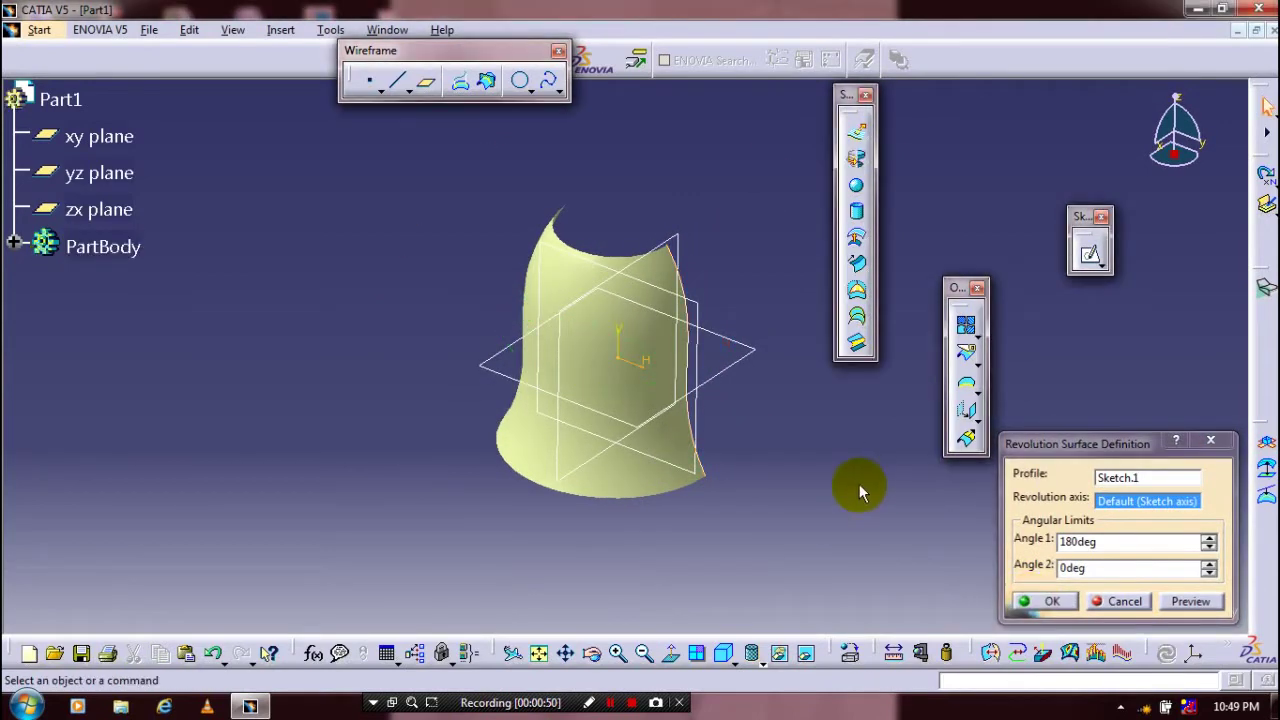
mouse_move(780, 466)
middle_mouse_down()
mouse_move(743, 457)
mouse_move(725, 435)
middle_mouse_up()
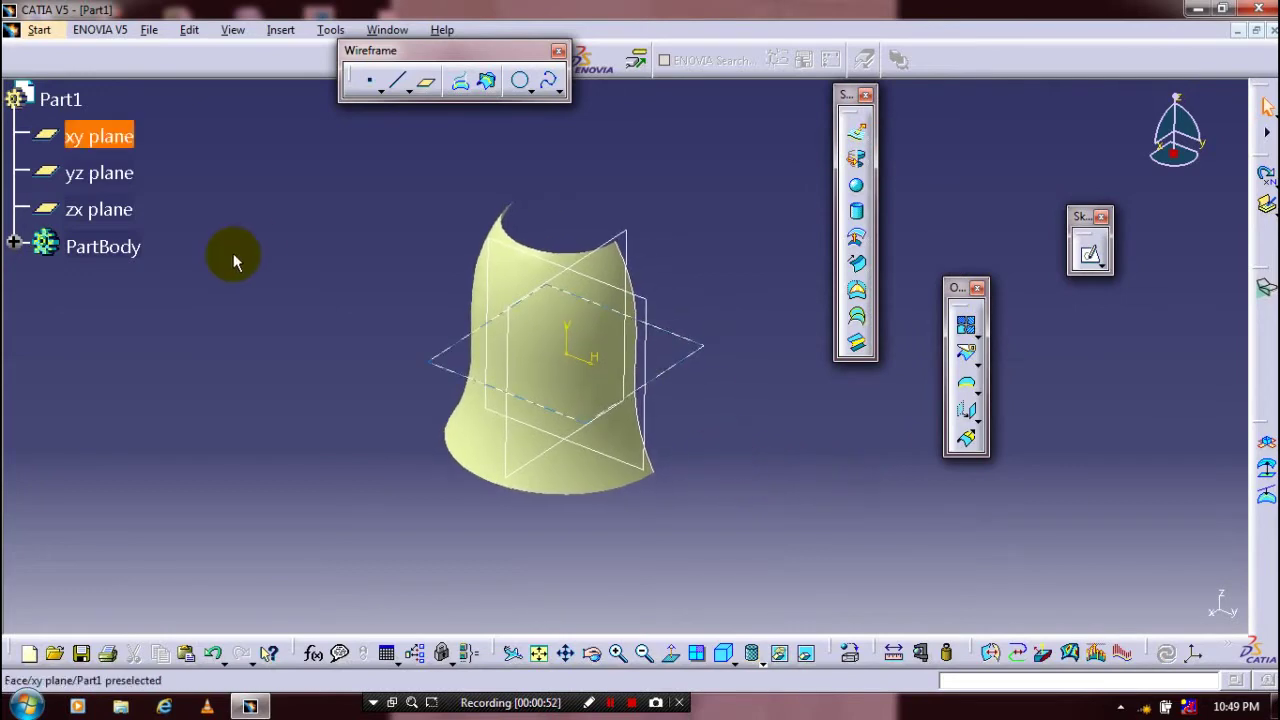
- Select the xy, yz and zx planes in the tree and hide them with Hide/Show
left_click(130, 140)
left_click(115, 174, "ctrl")
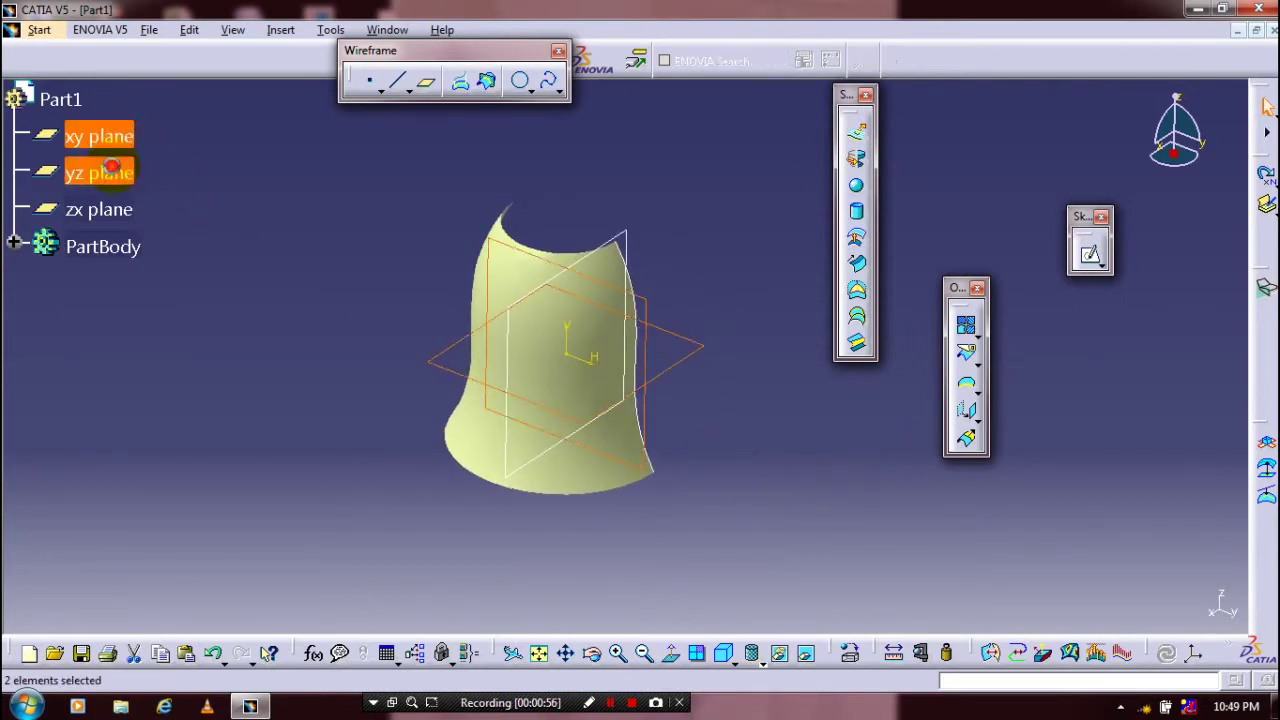
left_click(102, 218, "ctrl")
right_click(102, 222)
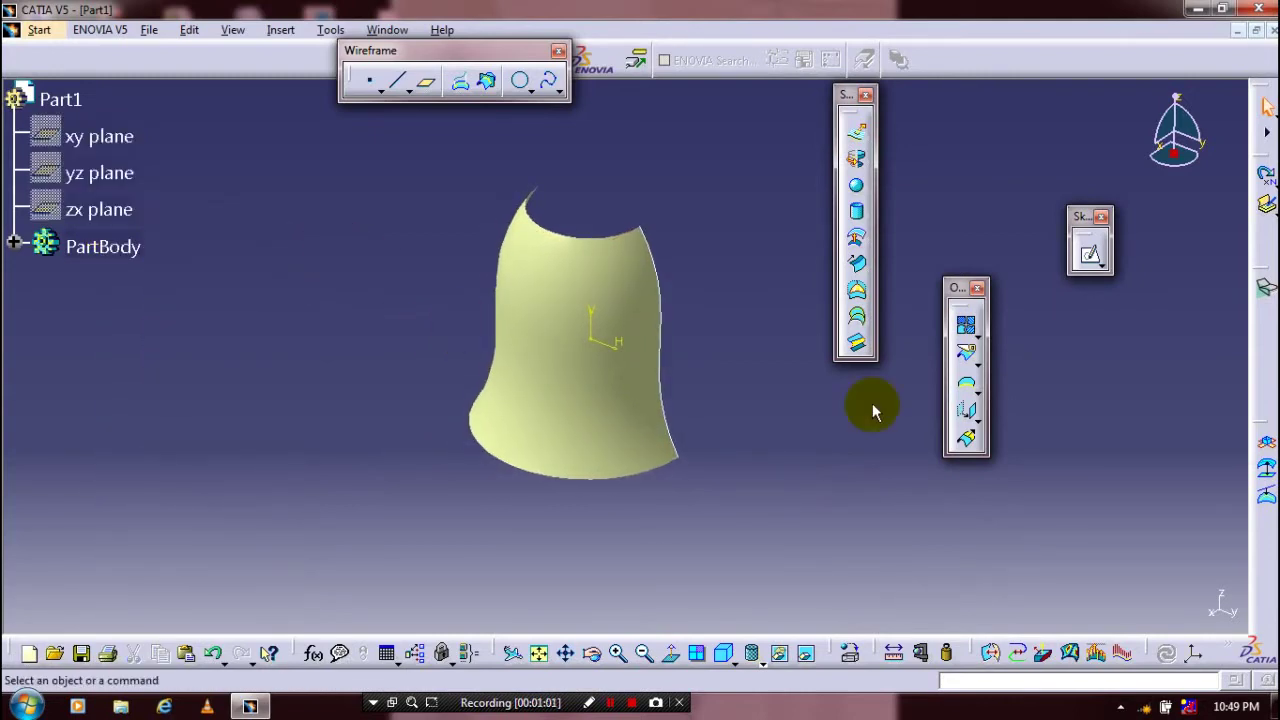
- Create Boundary.1 from Revolute.1's edges, then select it in the expanded PartBody tree
left_click(977, 395)
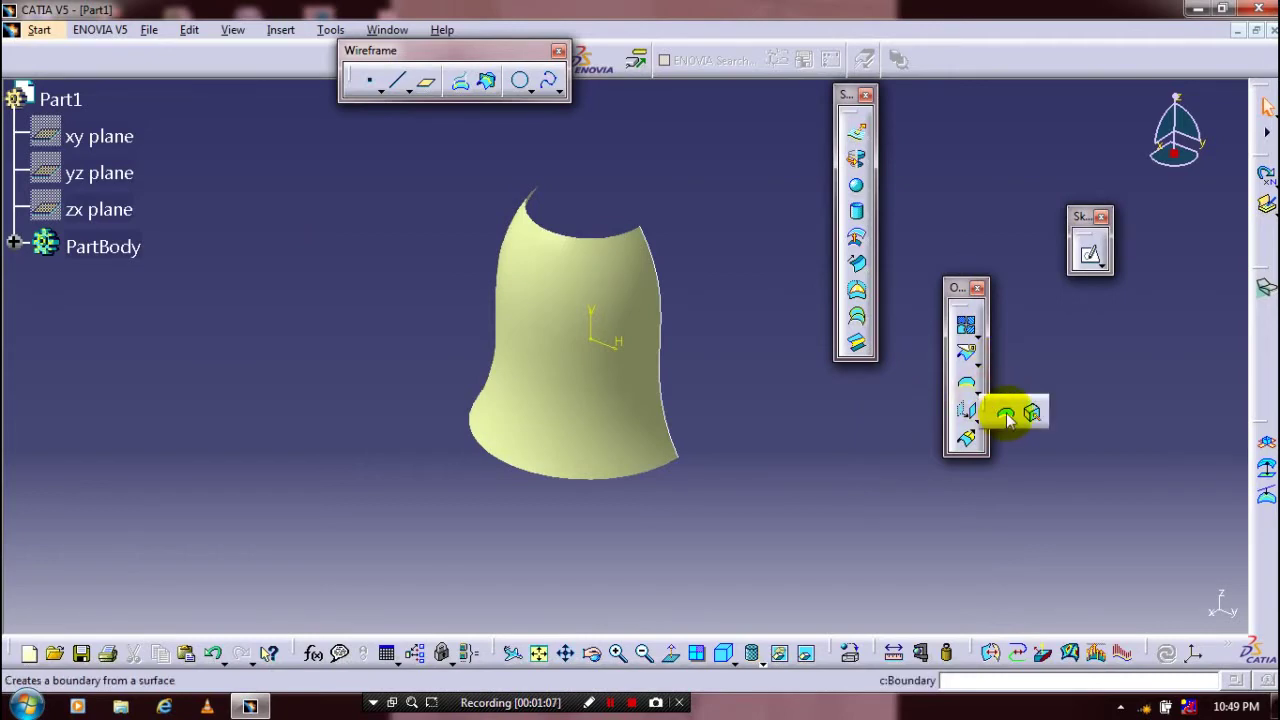
left_click(1006, 414)
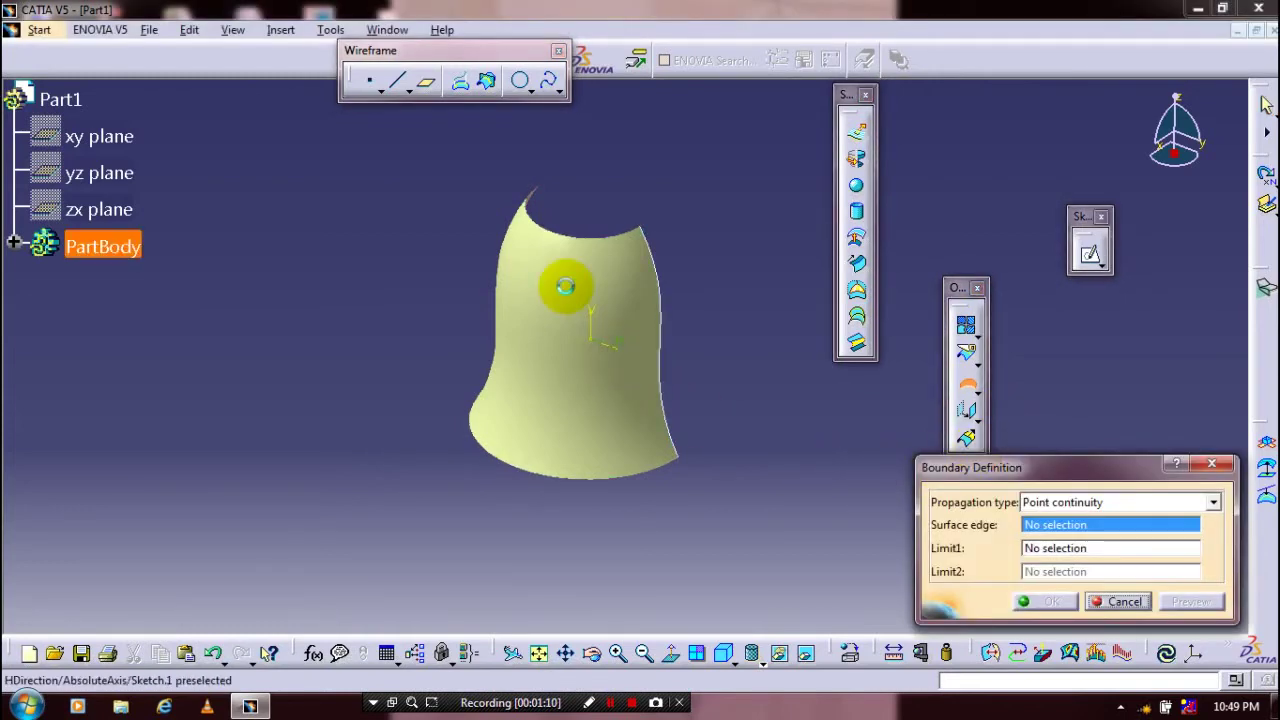
left_click(565, 287)
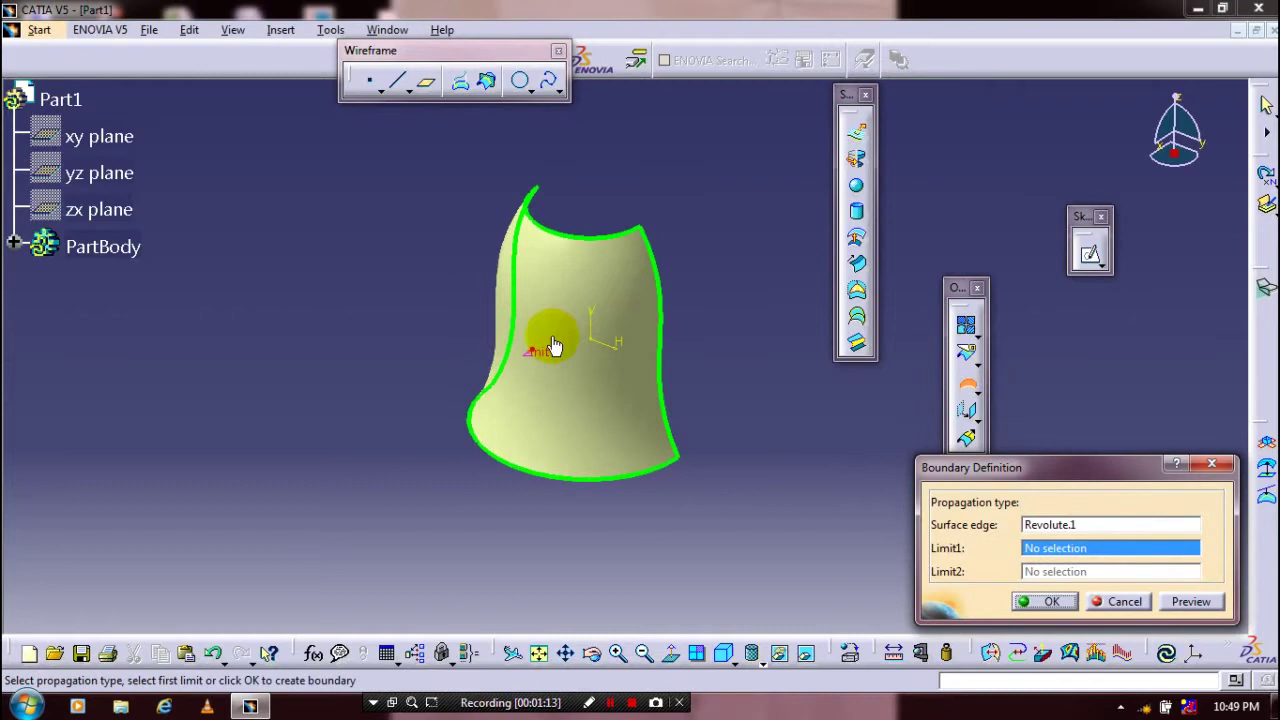
mouse_move(463, 314)
middle_mouse_down()
mouse_move(757, 474)
mouse_move(515, 424)
mouse_move(500, 363)
mouse_move(457, 349)
middle_mouse_up()
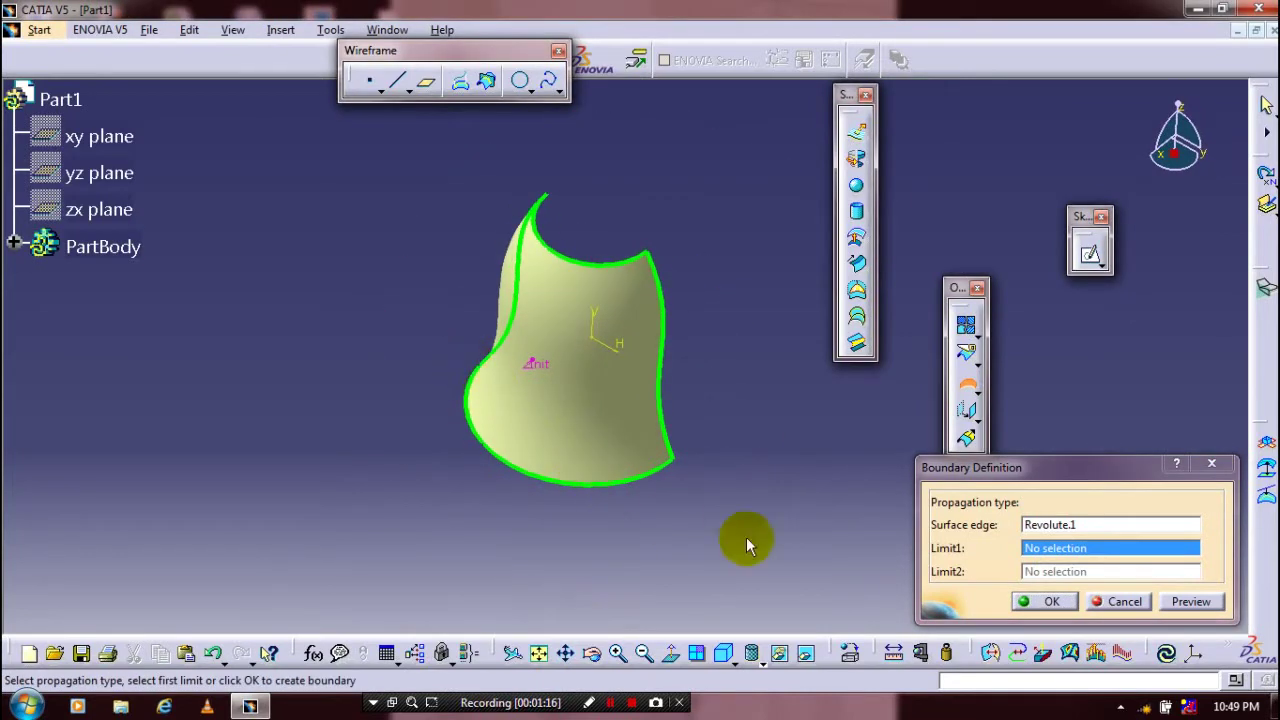
left_click(1062, 608)
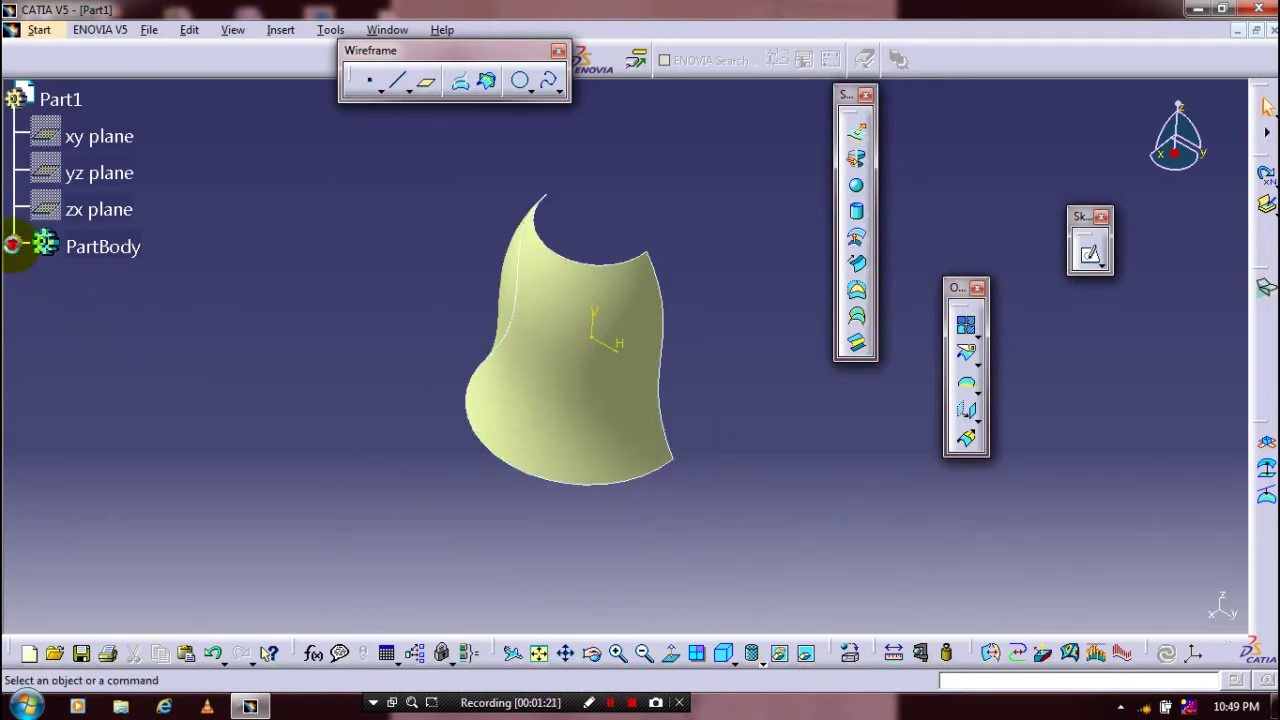
left_click(14, 242)
left_click(178, 362)
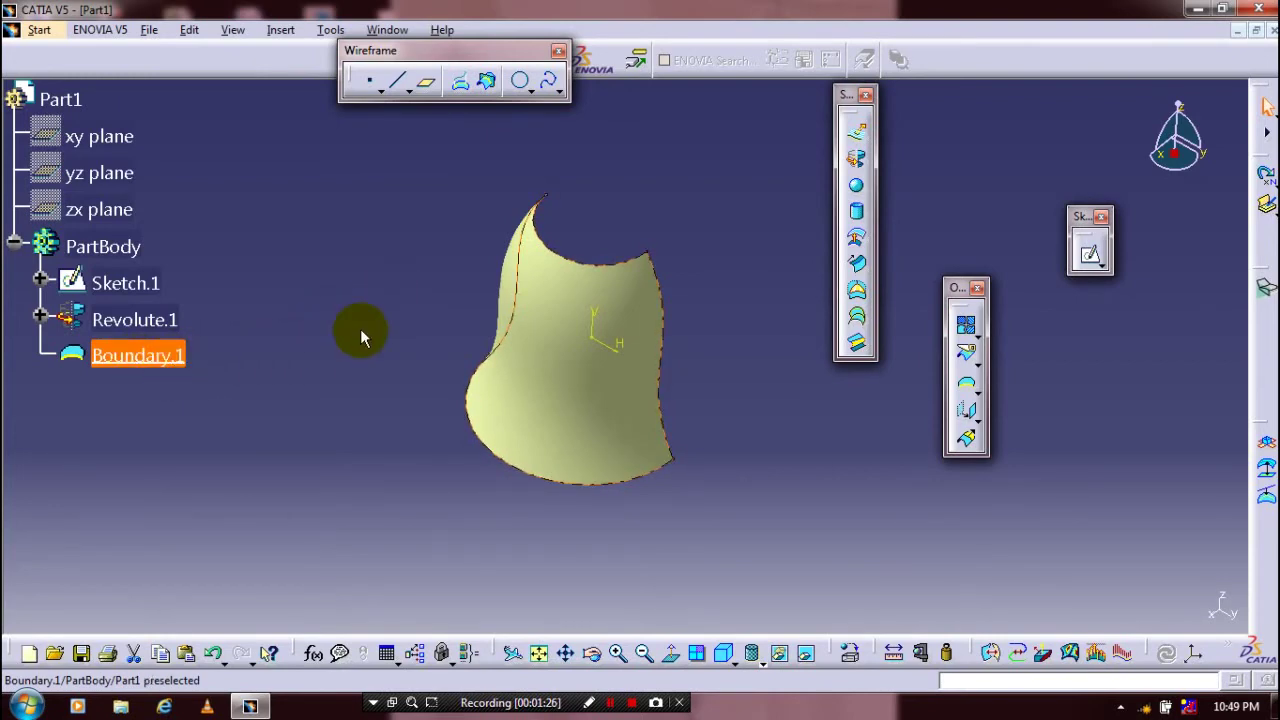
- Translate Boundary.1 by 25 mm along the X axis
left_click(970, 418)
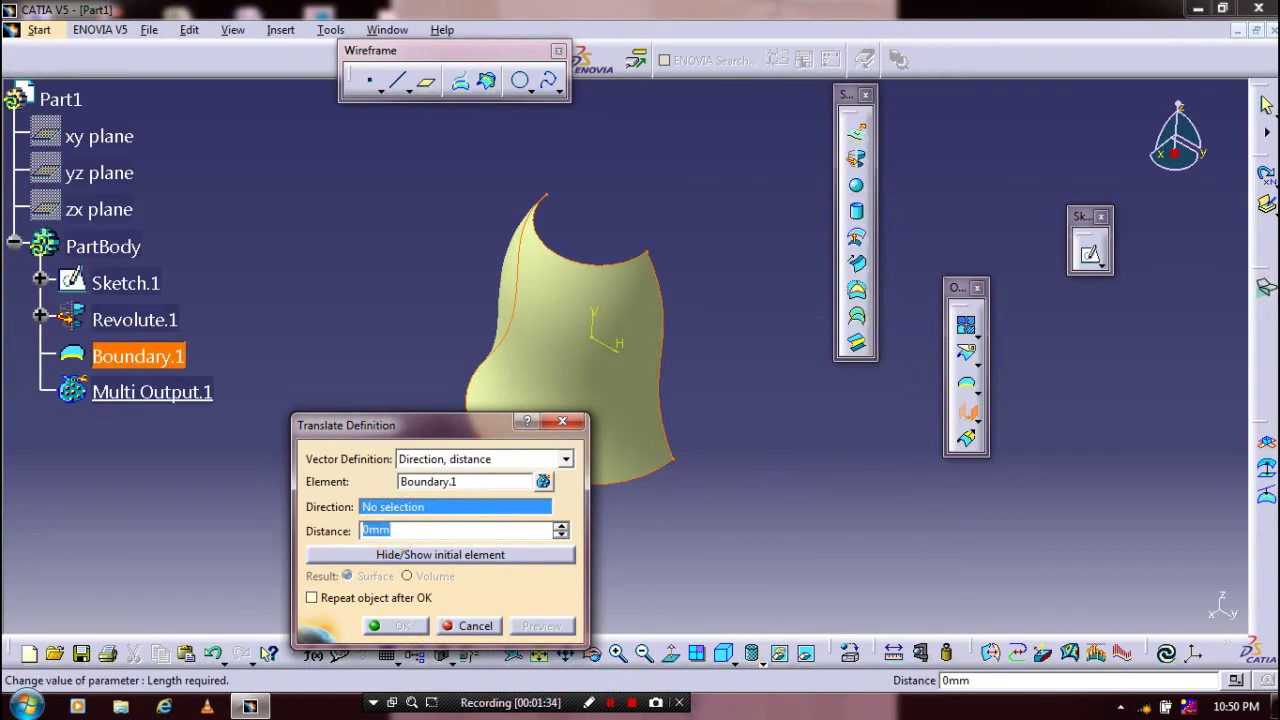
type("25")
left_click(431, 546)
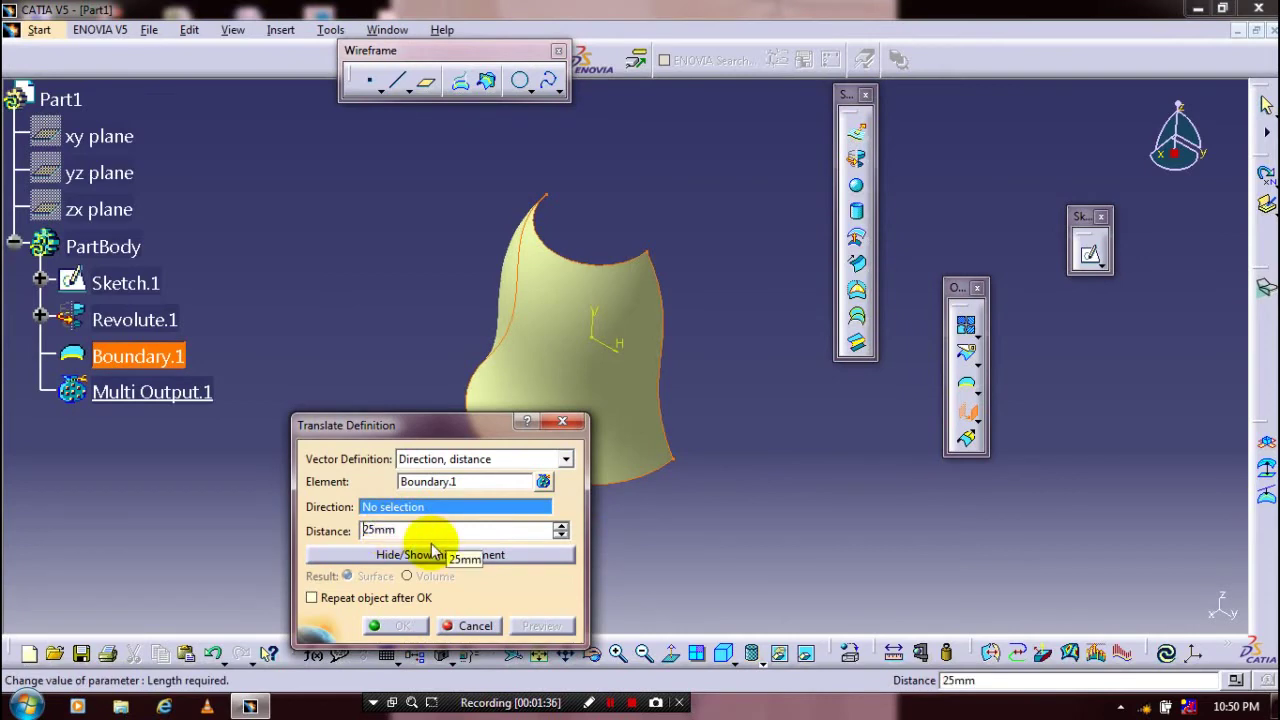
right_click(474, 510)
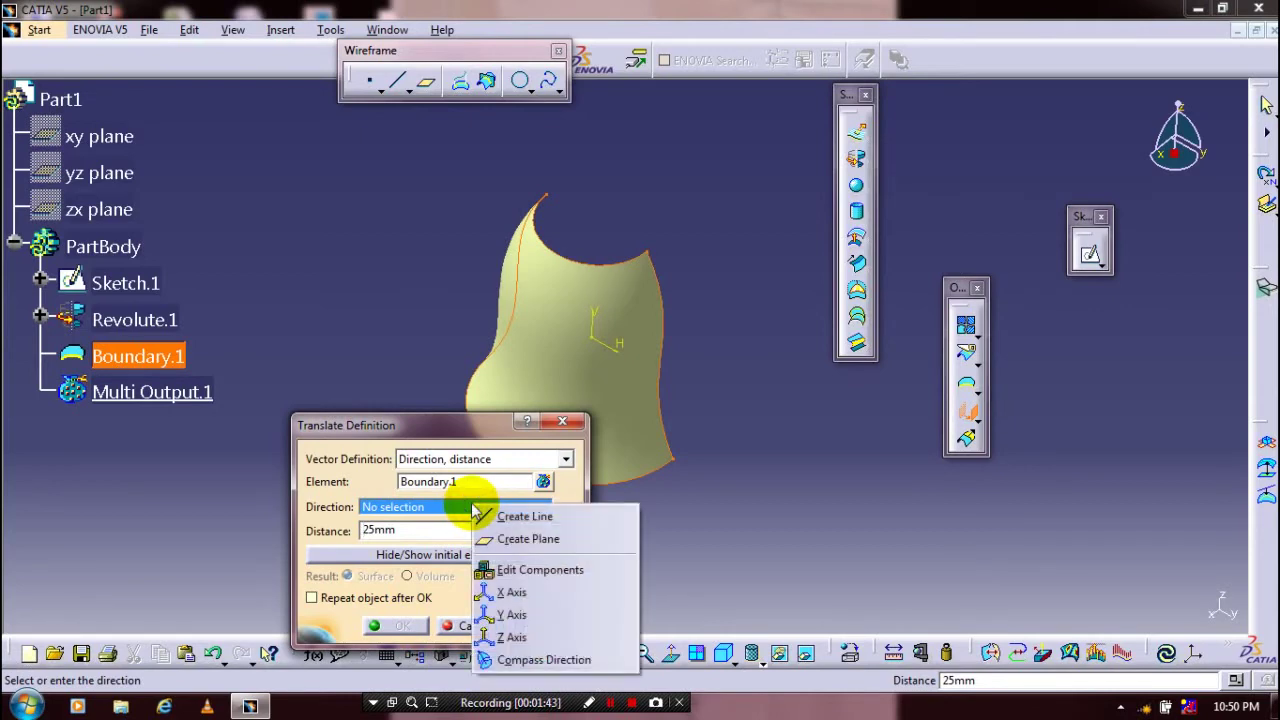
left_click(514, 597)
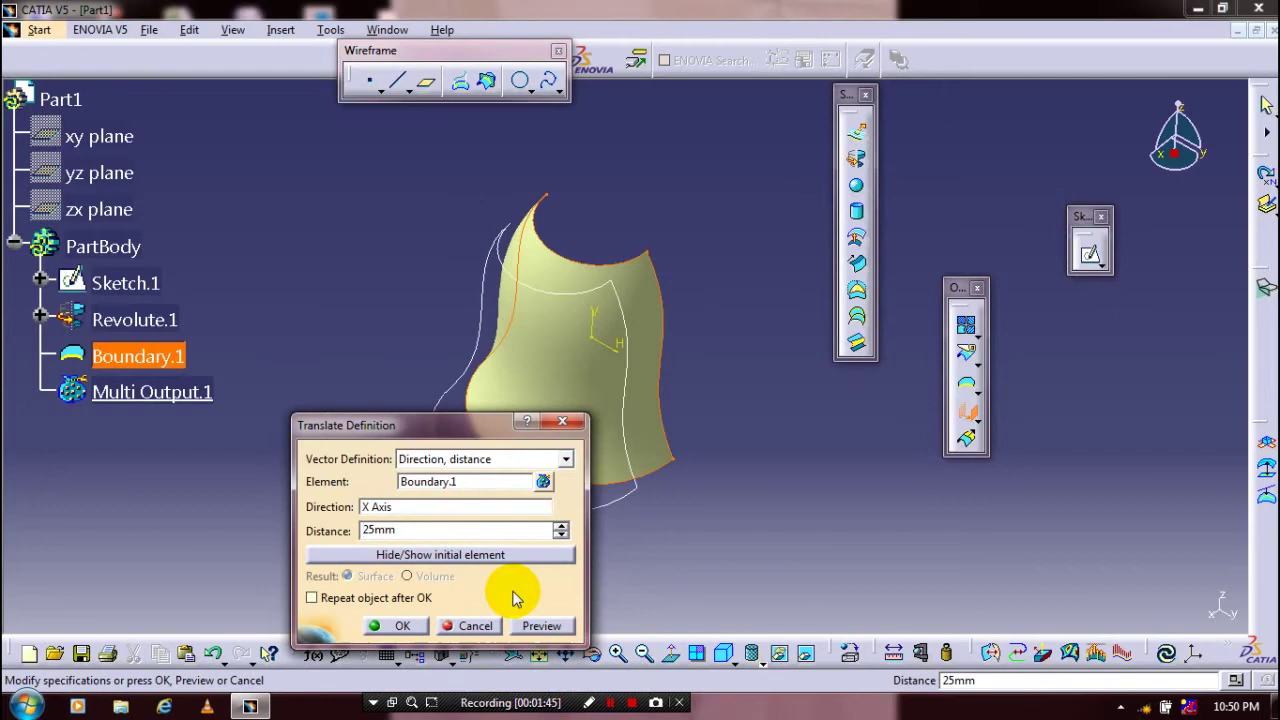
left_click(402, 626)
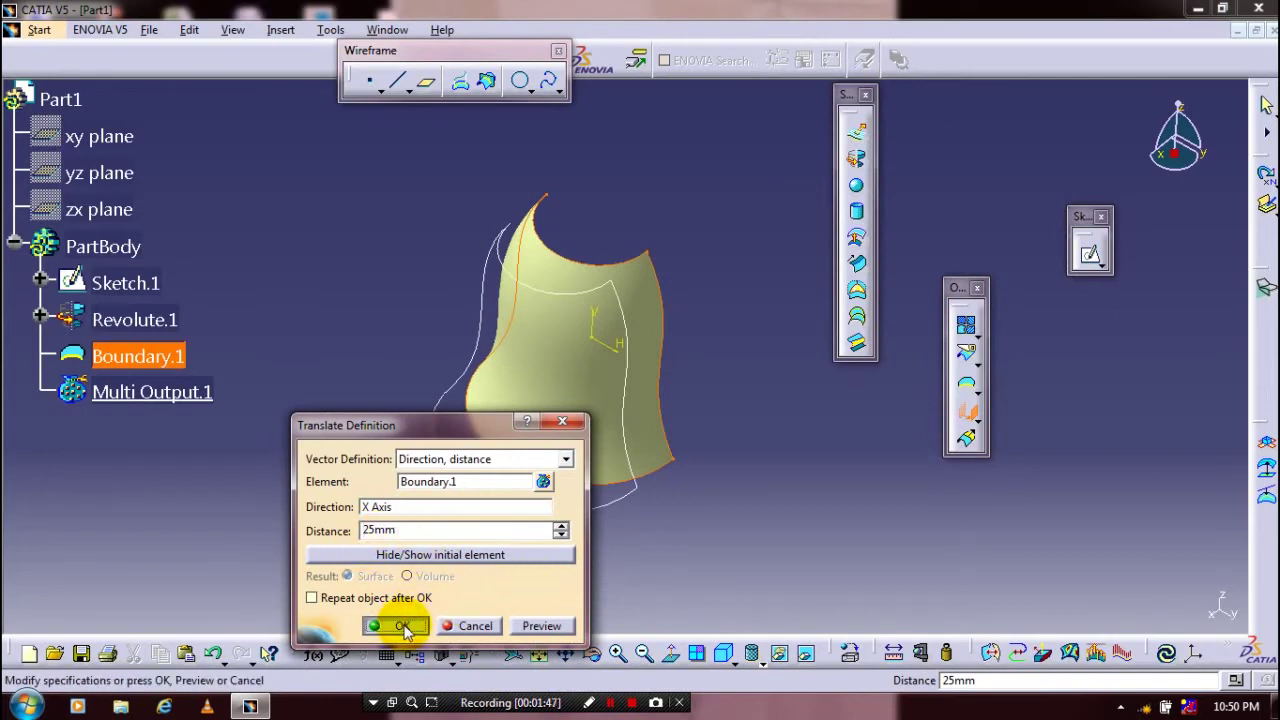
- Orbit, pan and zoom the view to inspect the translated boundary
mouse_move(663, 566)
middle_mouse_down()
mouse_move(498, 527)
mouse_move(523, 557)
middle_mouse_up()
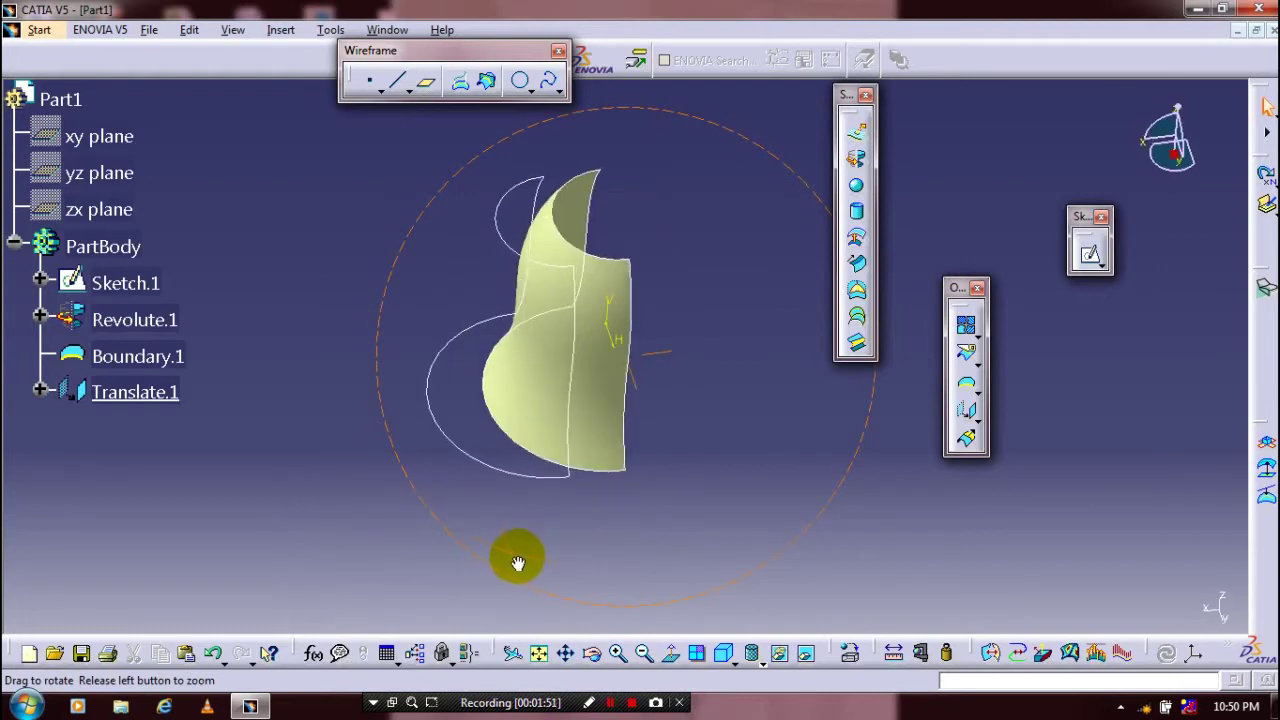
mouse_move(483, 479)
middle_mouse_down()
mouse_move(374, 494)
mouse_move(437, 500)
middle_mouse_up()
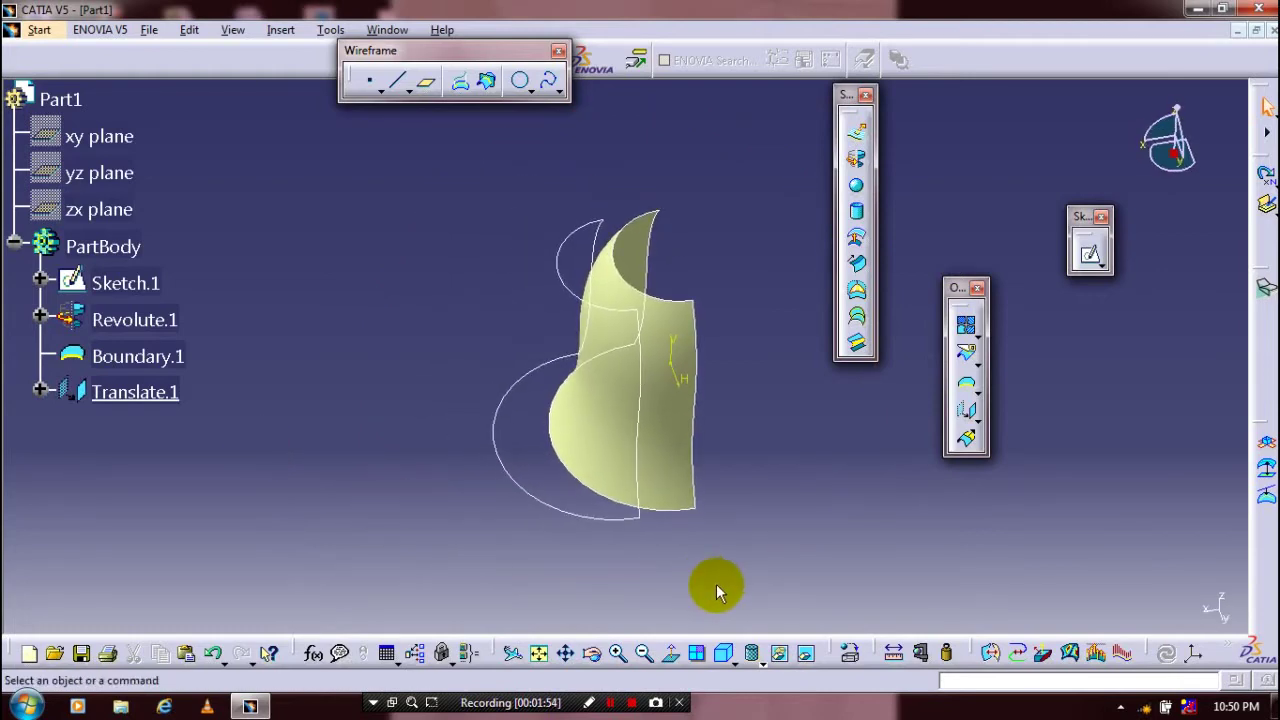
middle_click_drag(716, 584, 739, 589)
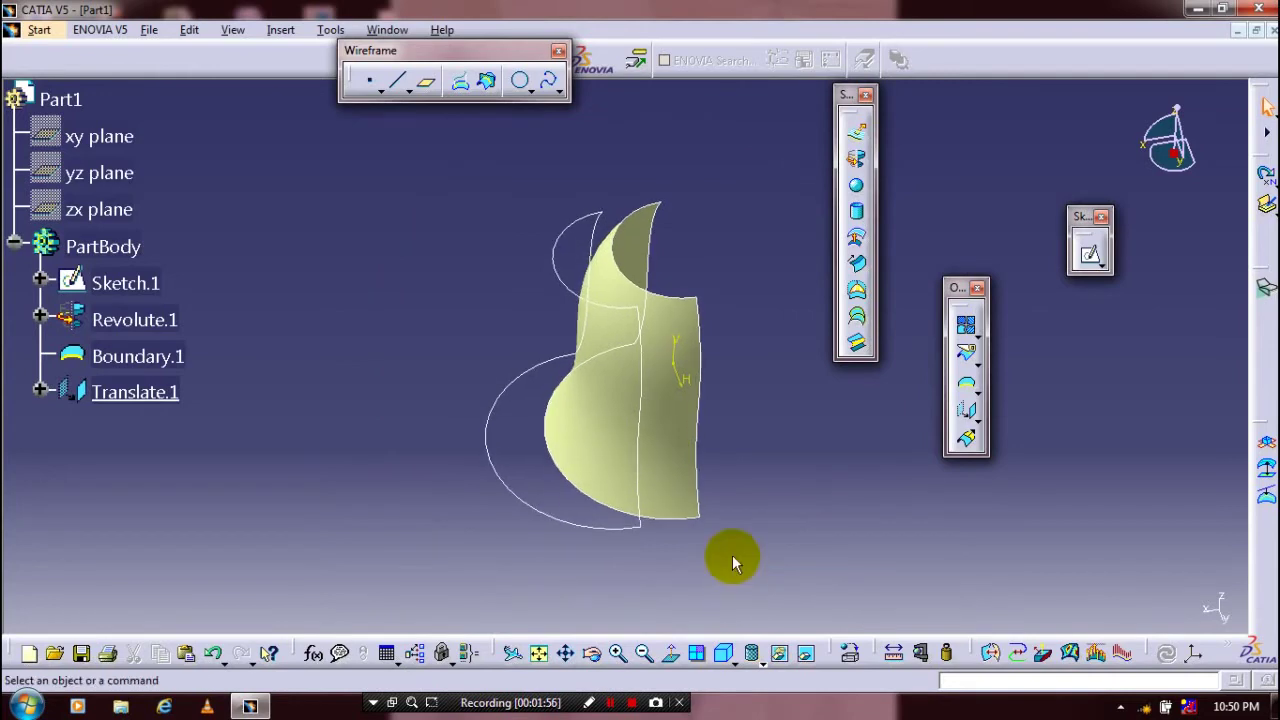
- Set Revolute.1's fill colour to blue in its Properties and apply it
right_click(677, 457)
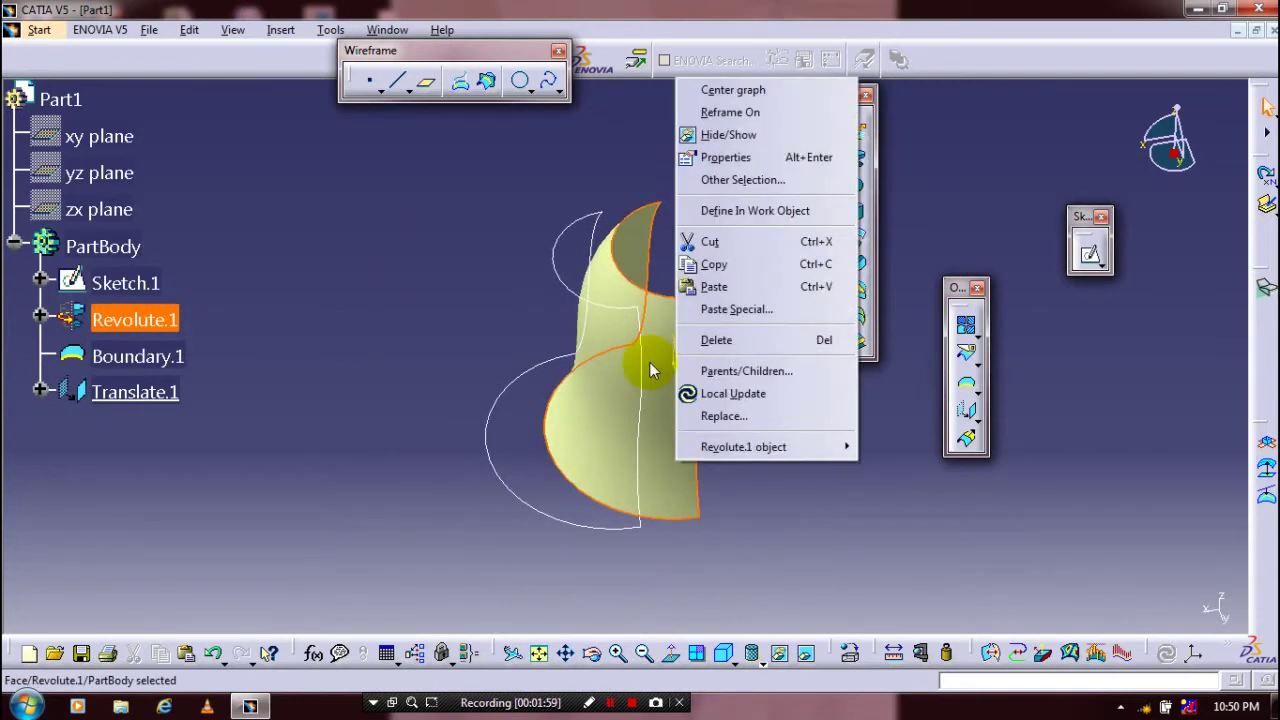
left_click(747, 155)
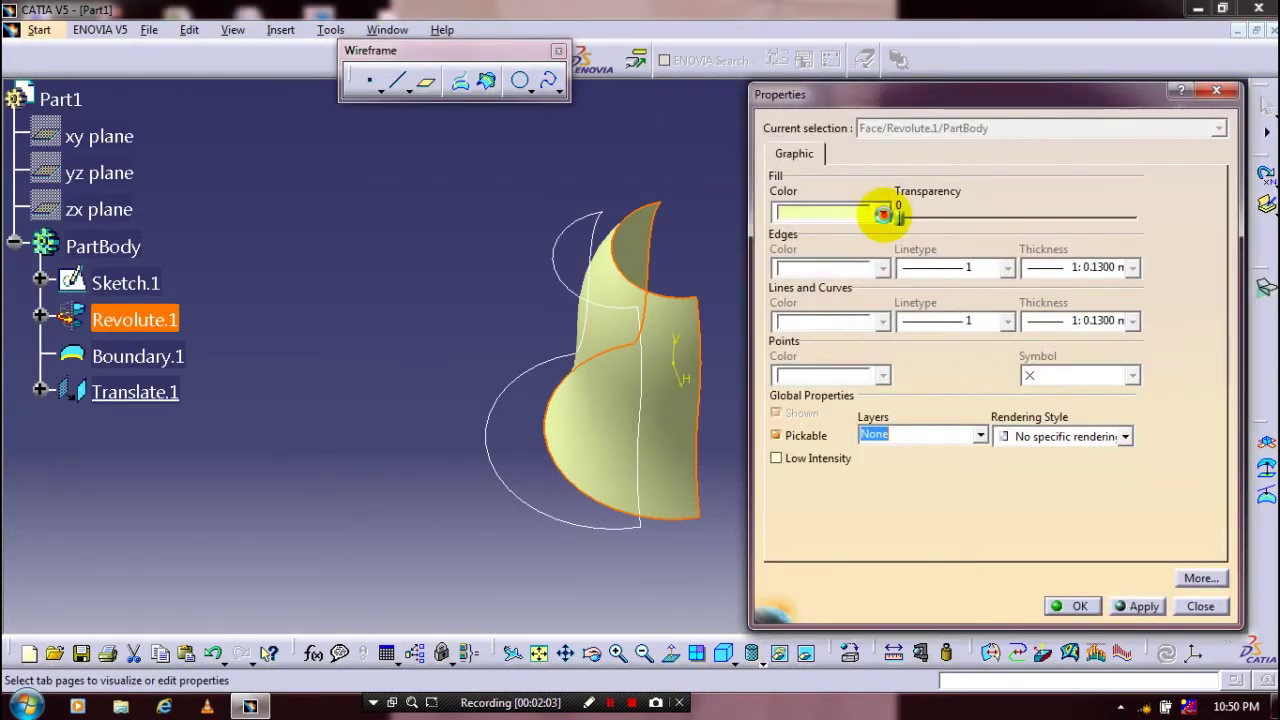
left_click(883, 214)
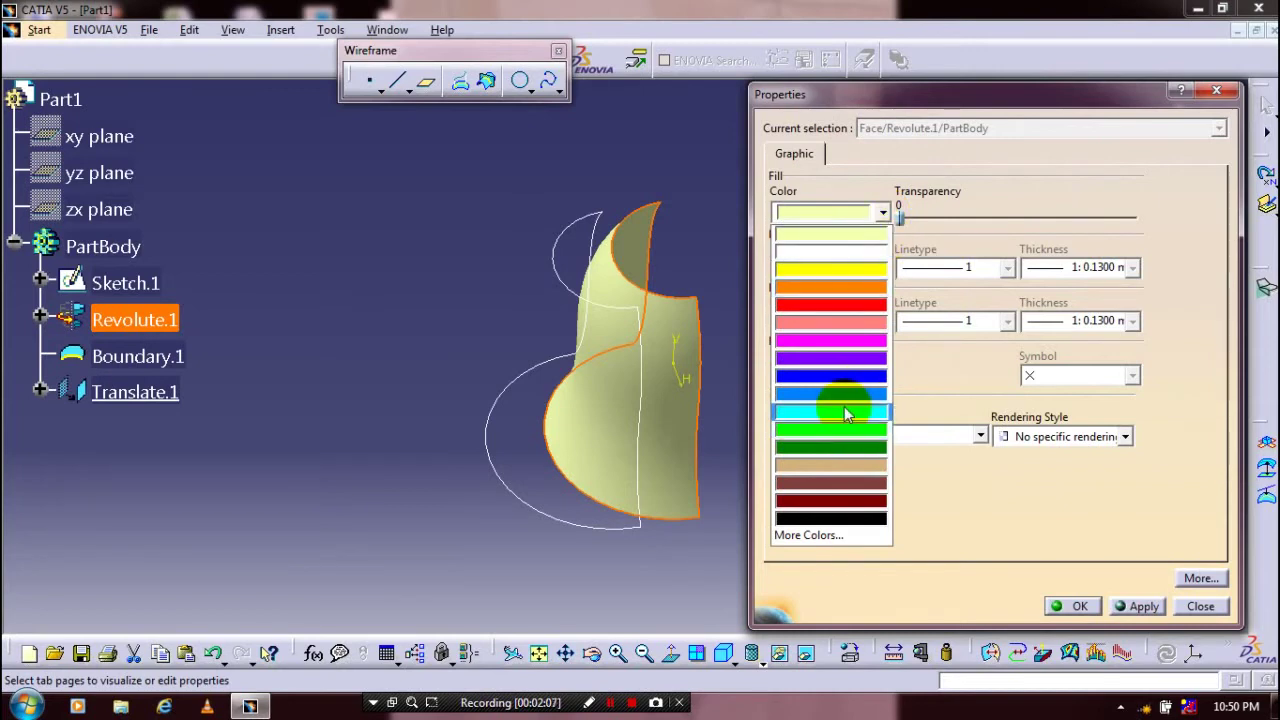
left_click(846, 394)
left_click(1135, 605)
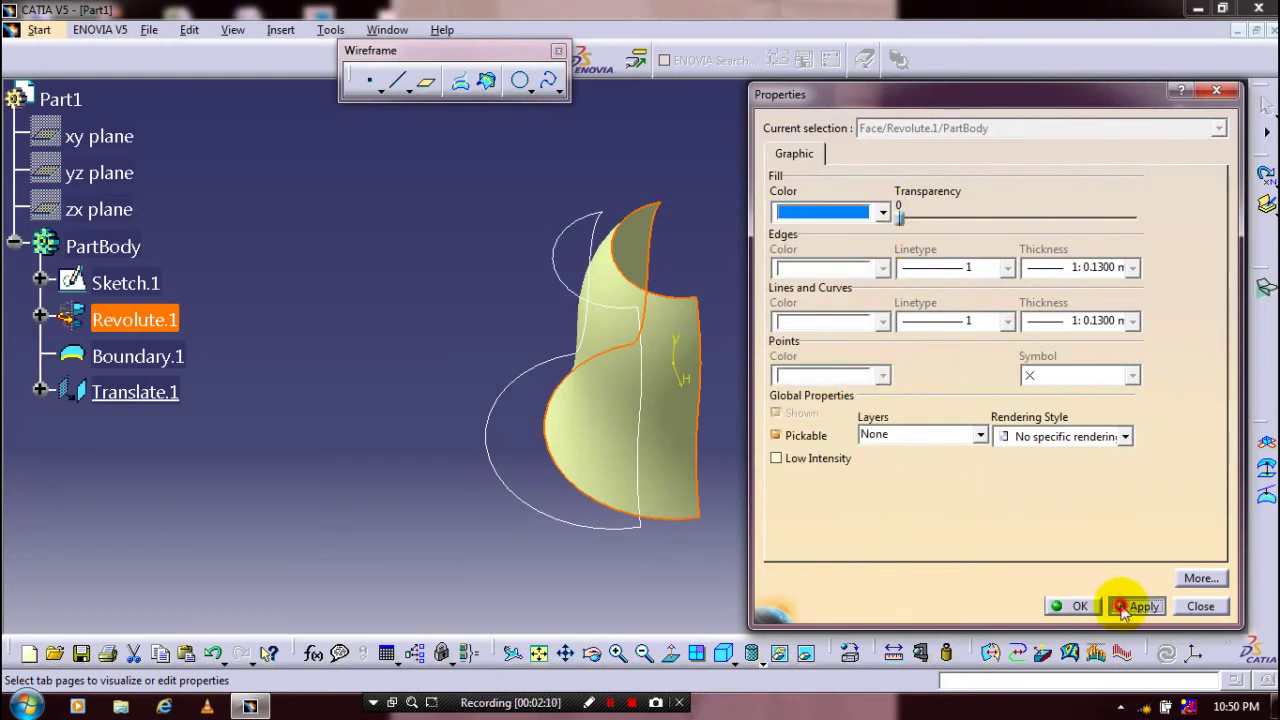
left_click(1080, 607)
left_click(768, 510)
middle_click_drag(766, 509, 743, 487)
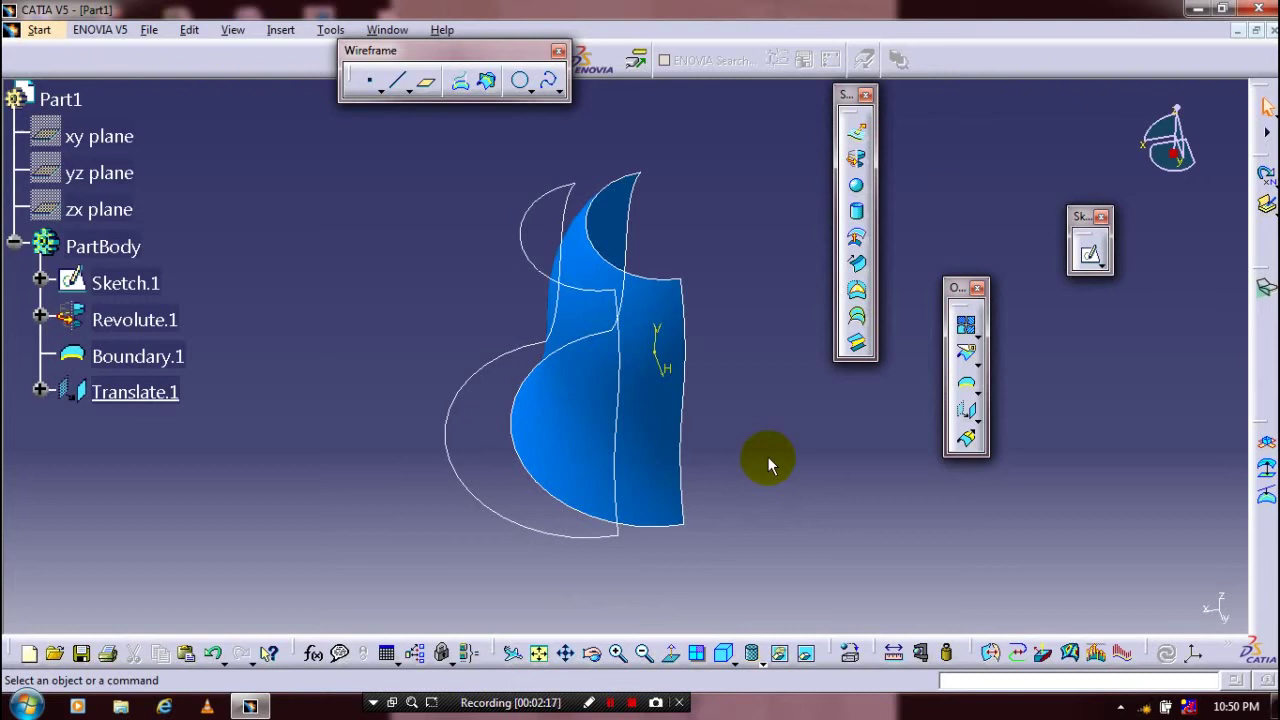
- Use the Extract tool on the revolved surface's face to create Extract.1
left_click(970, 405)
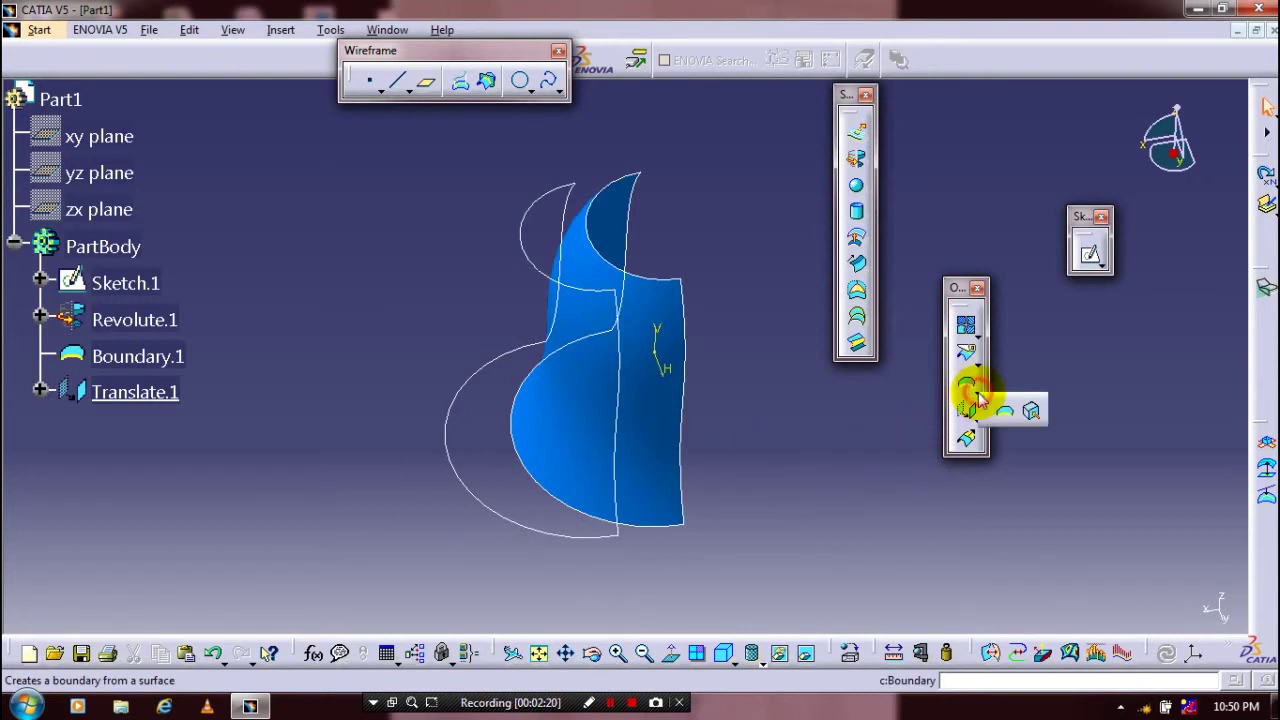
left_click(1031, 411)
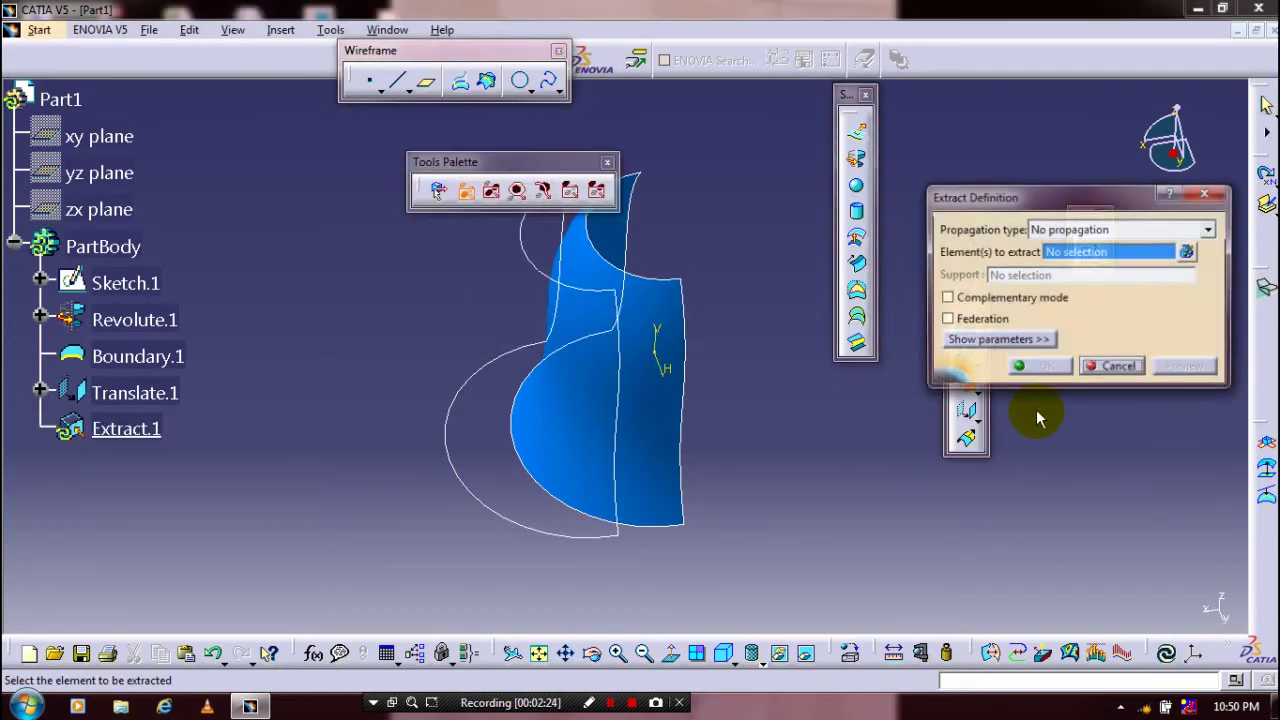
left_click(662, 405)
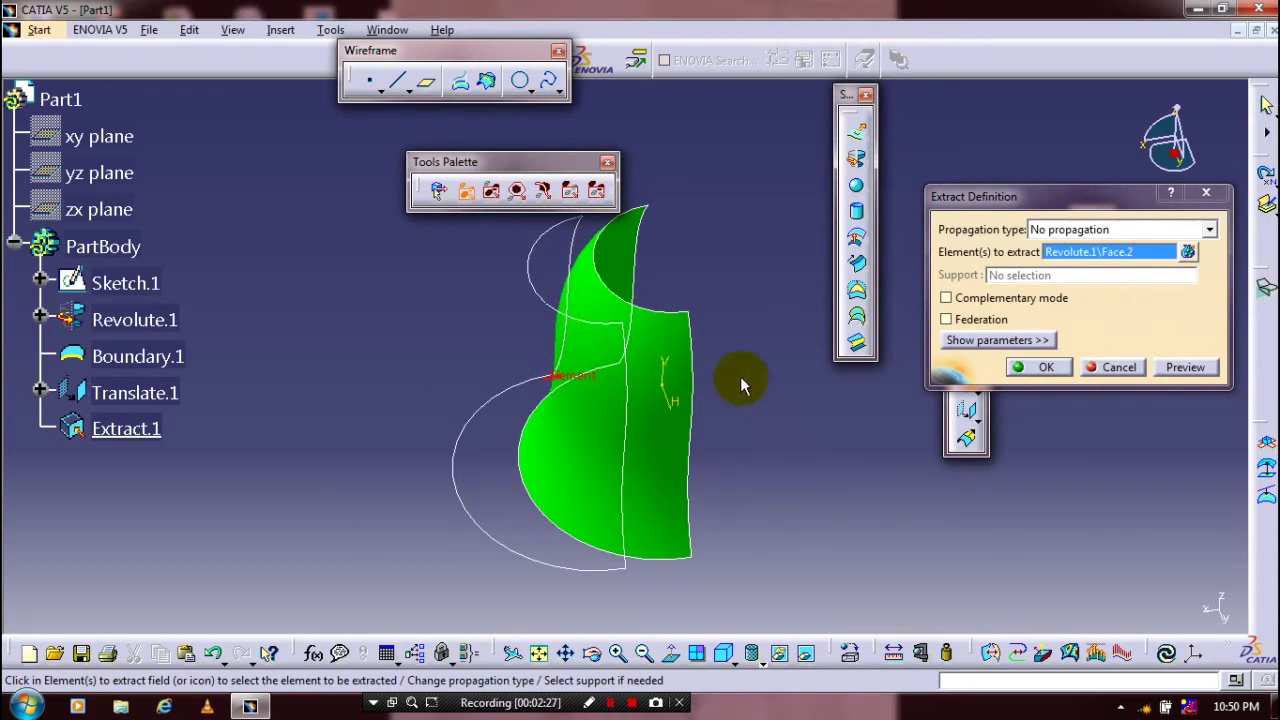
left_click(1045, 367)
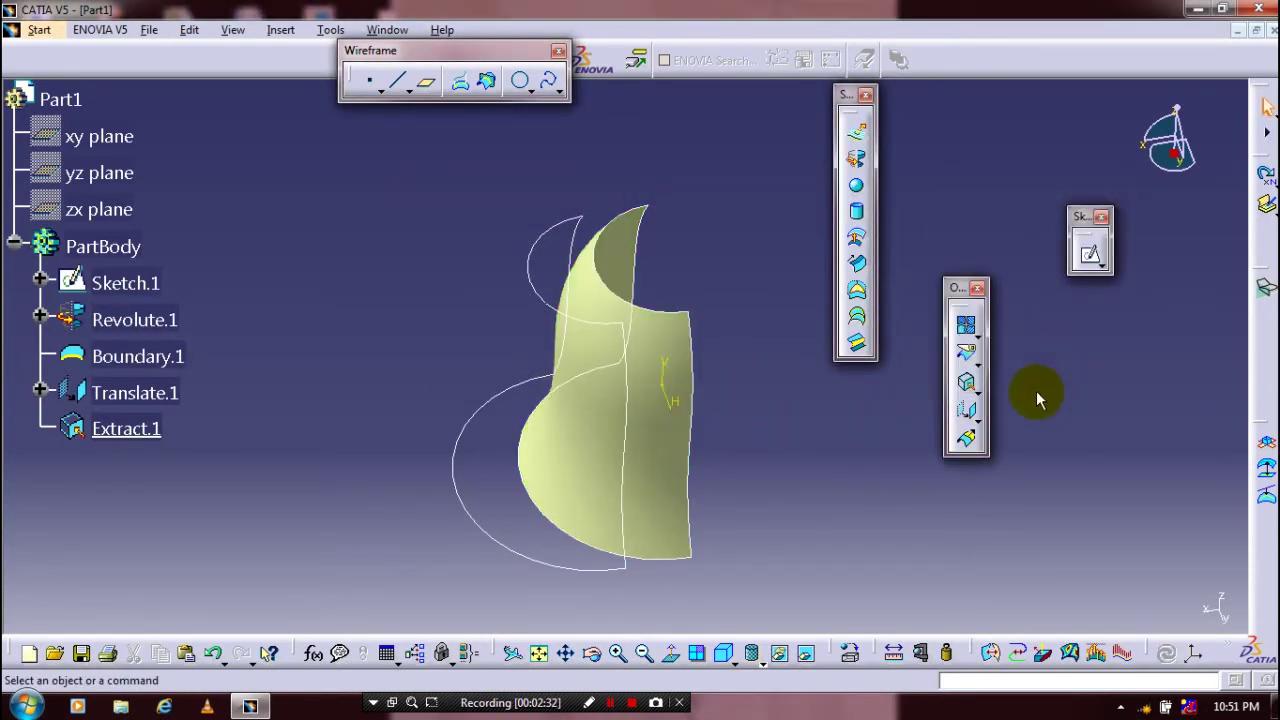
- Begin translating Extract.1 with a 40 mm distance, leaving its direction to choose
left_click(127, 436)
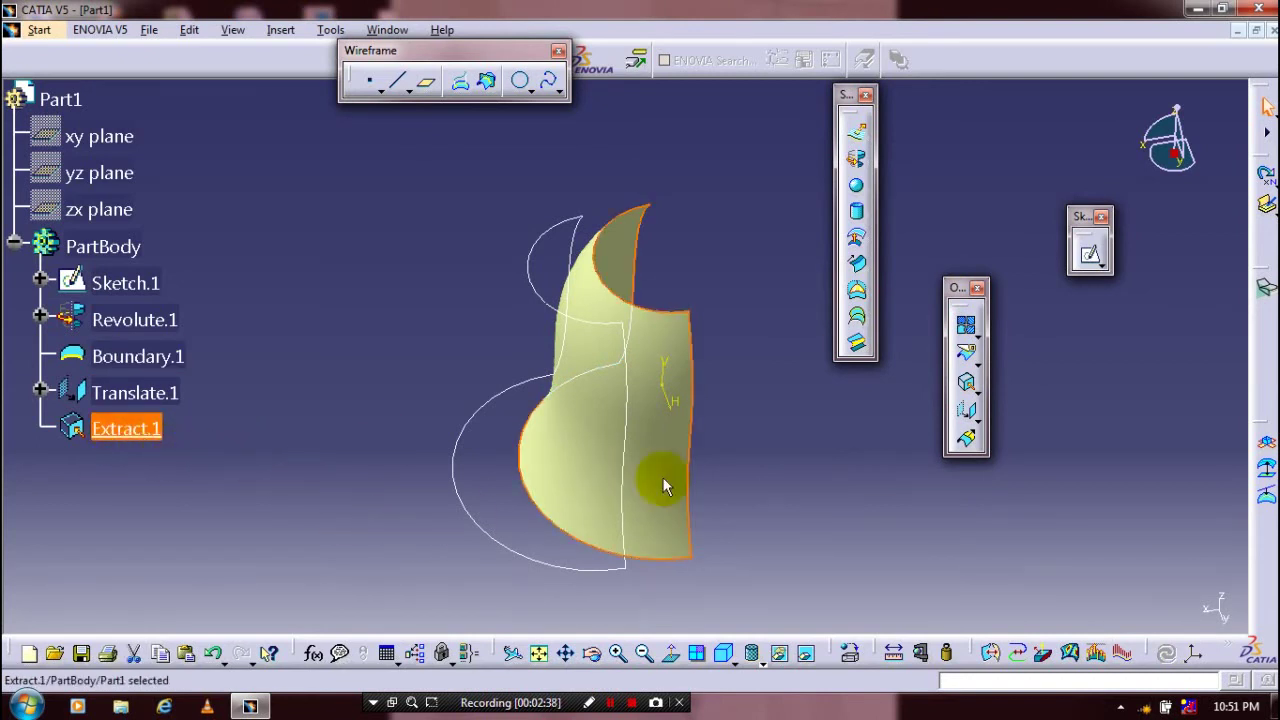
left_click(968, 413)
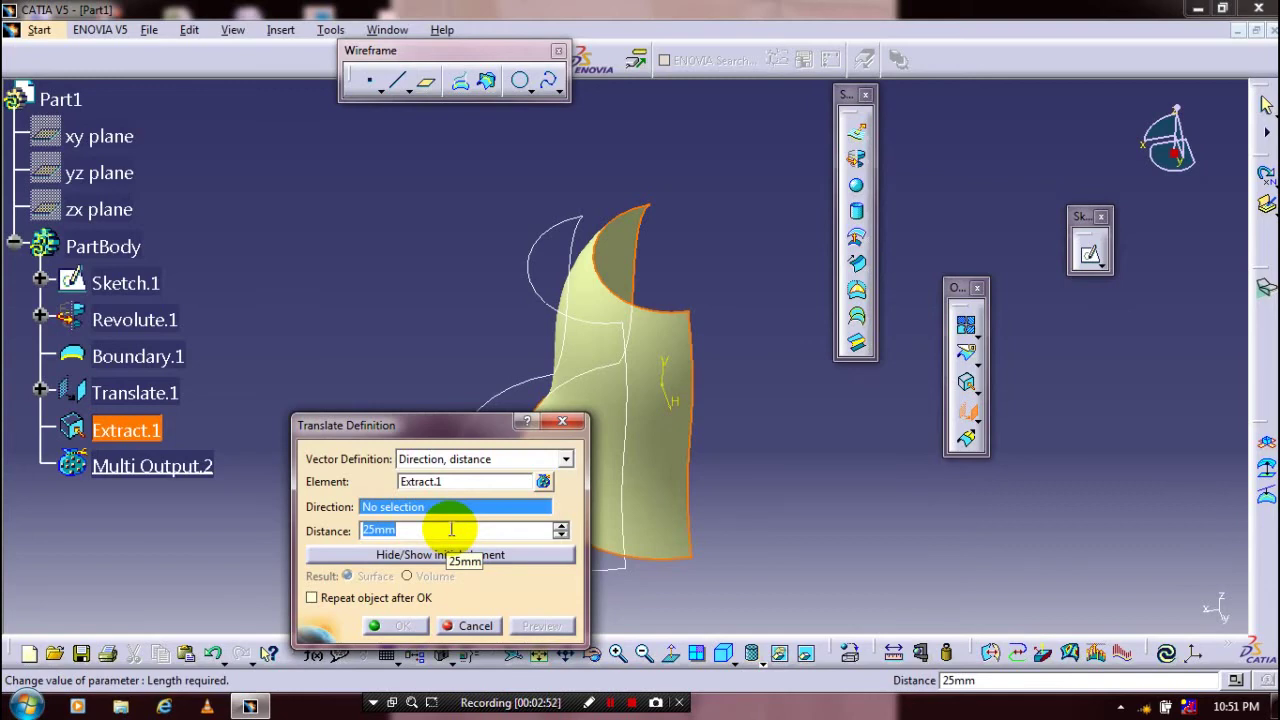
type("40")
left_click(451, 530)
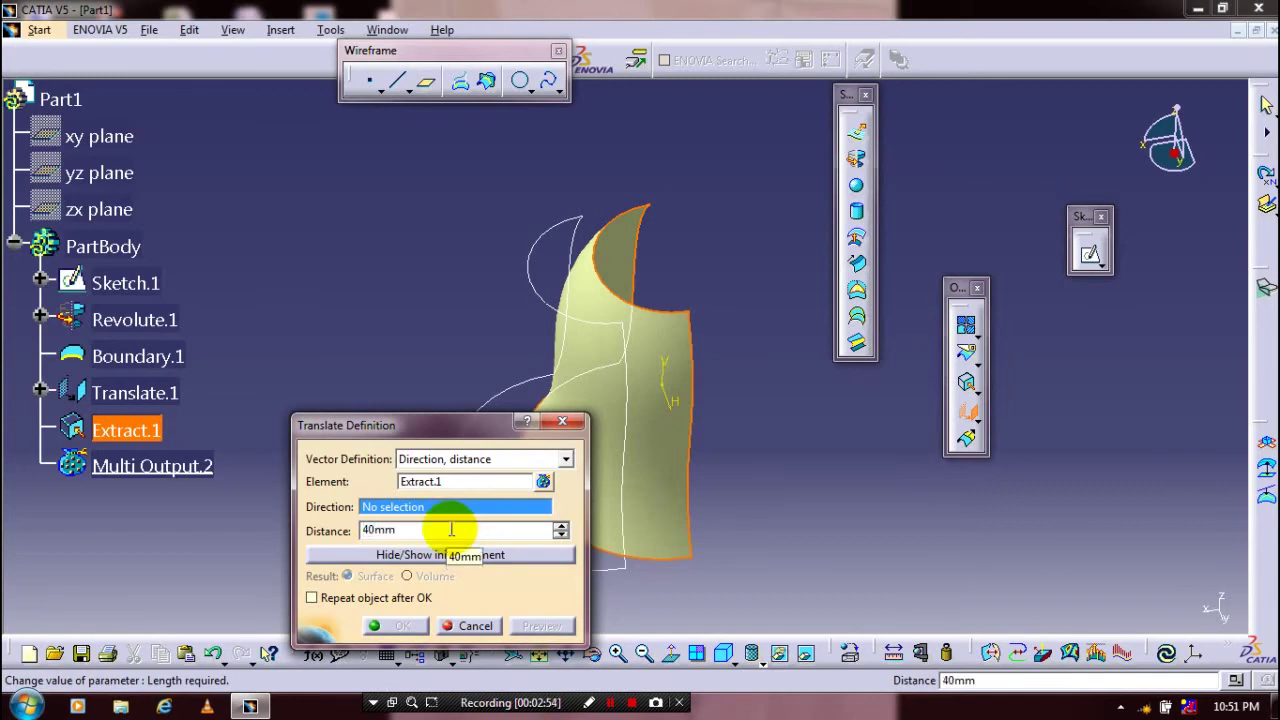
right_click(509, 511)
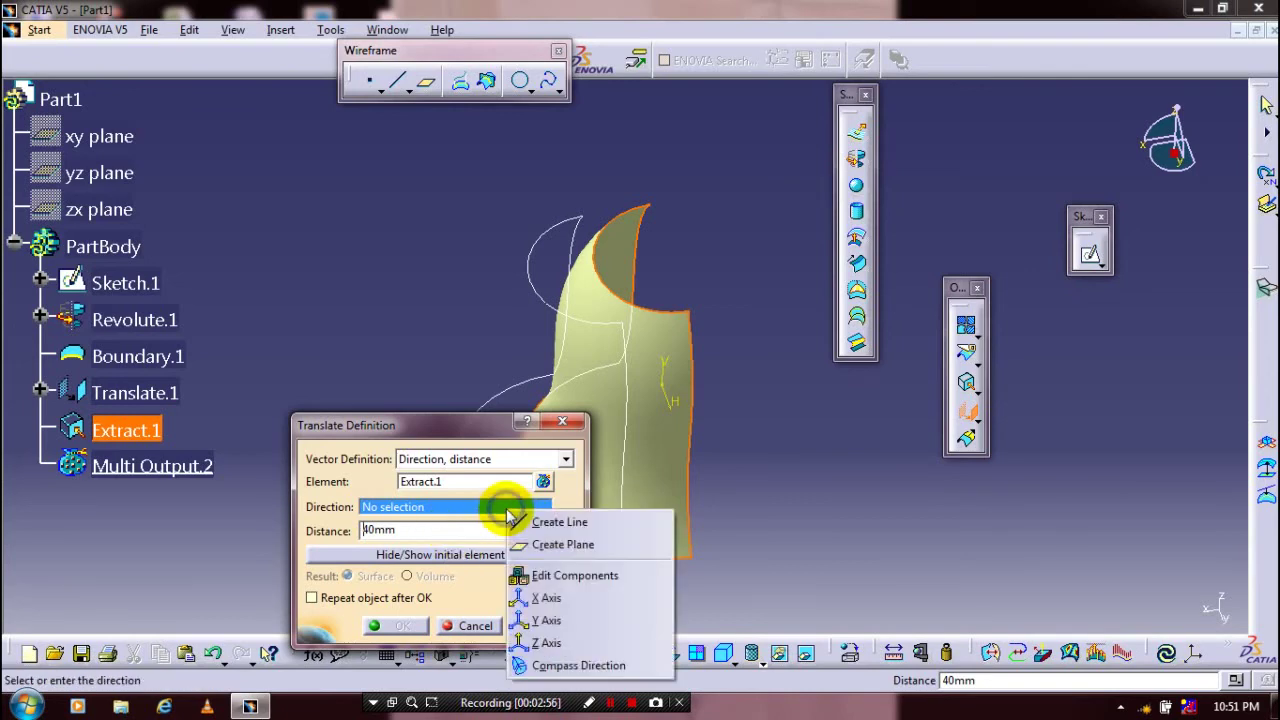